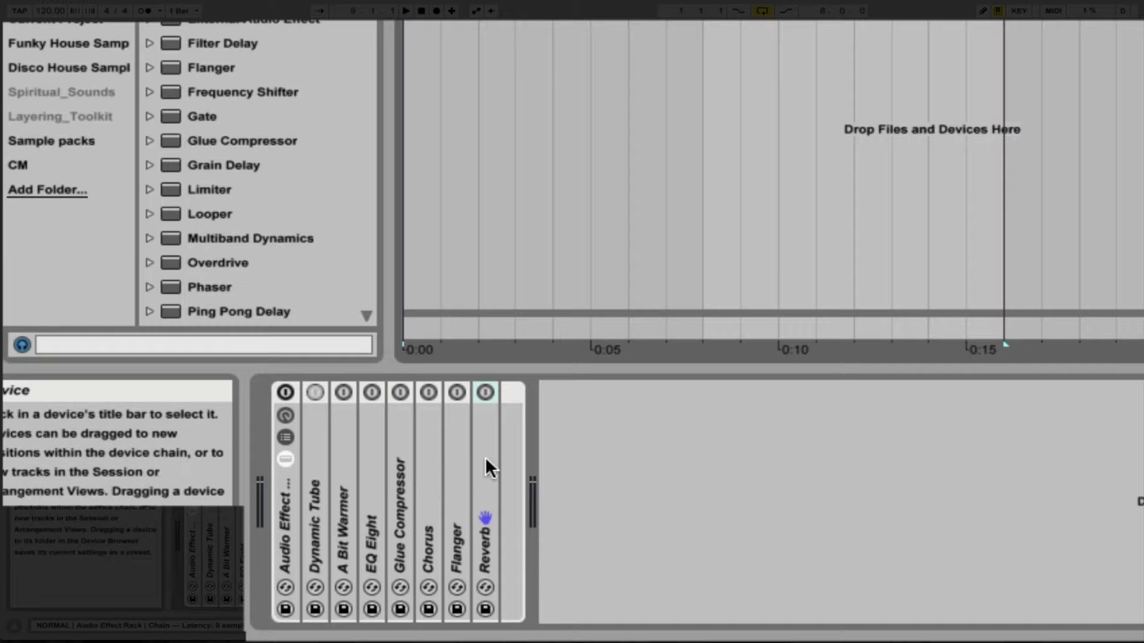
- Check the context options of Dynamic Tube, A Bit Warmer, EQ Eight and Glue Compressor for their quality or oversampling modes
{"action": "double_click", "coordinate": [316, 446]}
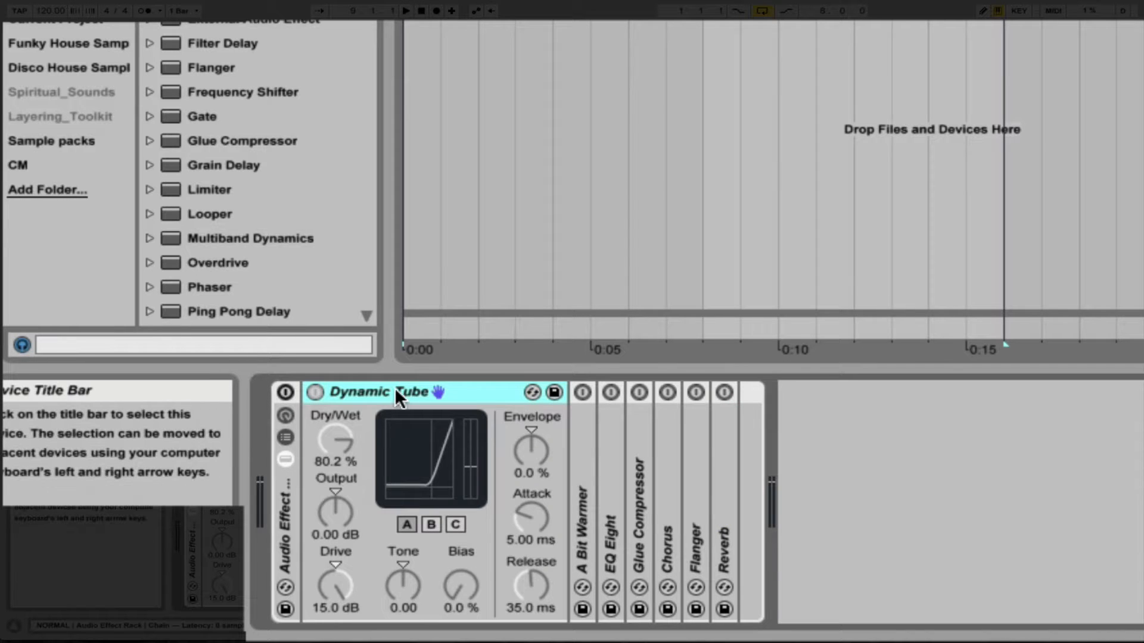
{"action": "right_click", "coordinate": [396, 391]}
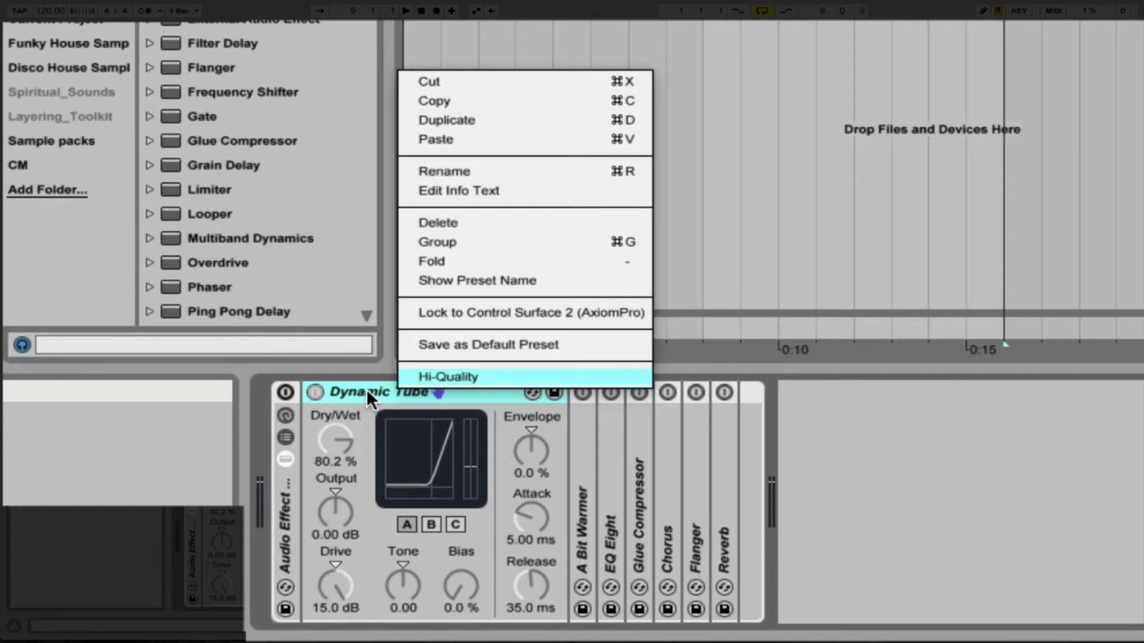
{"action": "left_click", "coordinate": [367, 388]}
{"action": "right_click", "coordinate": [570, 431]}
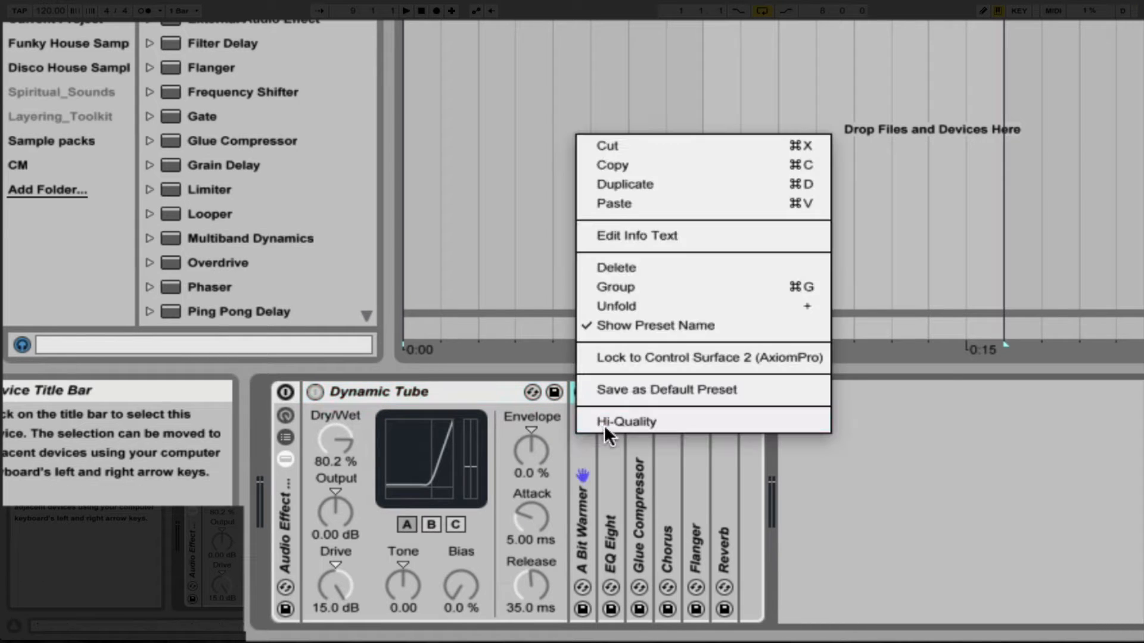
{"action": "left_click", "coordinate": [608, 474]}
{"action": "right_click", "coordinate": [609, 474]}
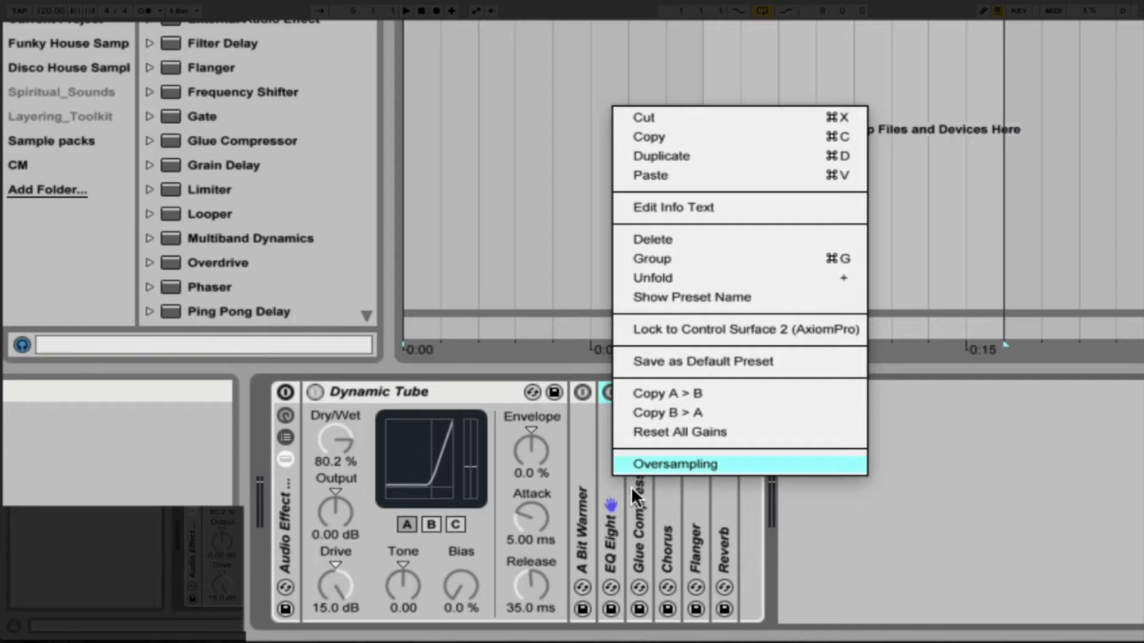
{"action": "left_click", "coordinate": [642, 506]}
{"action": "right_click", "coordinate": [642, 505]}
{"action": "left_click", "coordinate": [635, 512]}
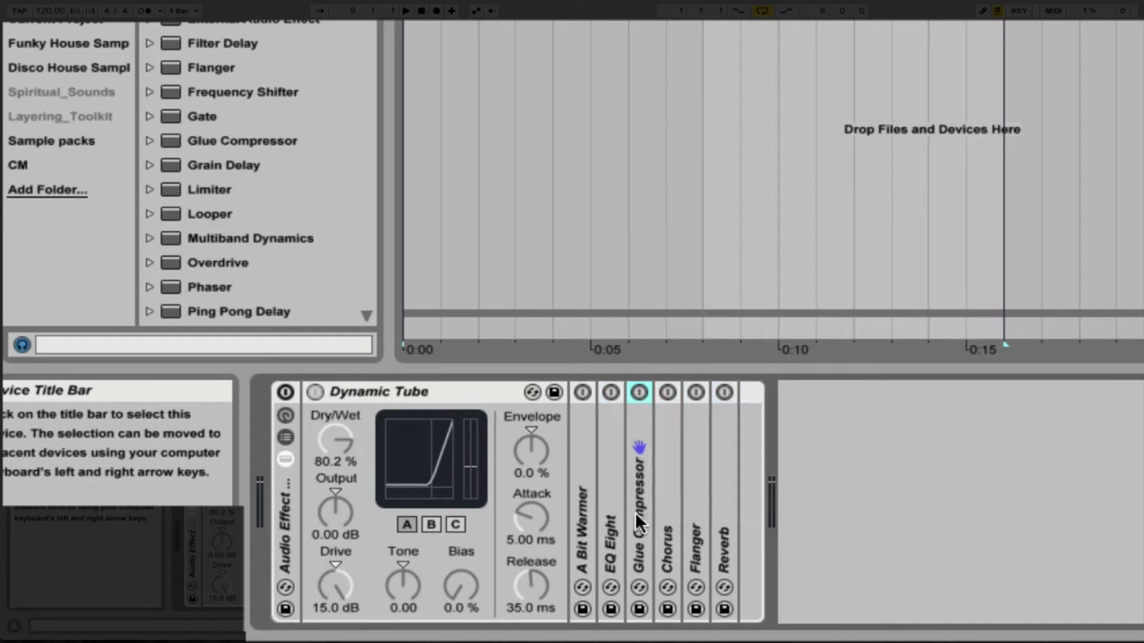
- Check the context options of Chorus, Flanger and Reverb for quality modes, and inspect the unfolded Reverb's Quality setting
{"action": "right_click", "coordinate": [674, 512]}
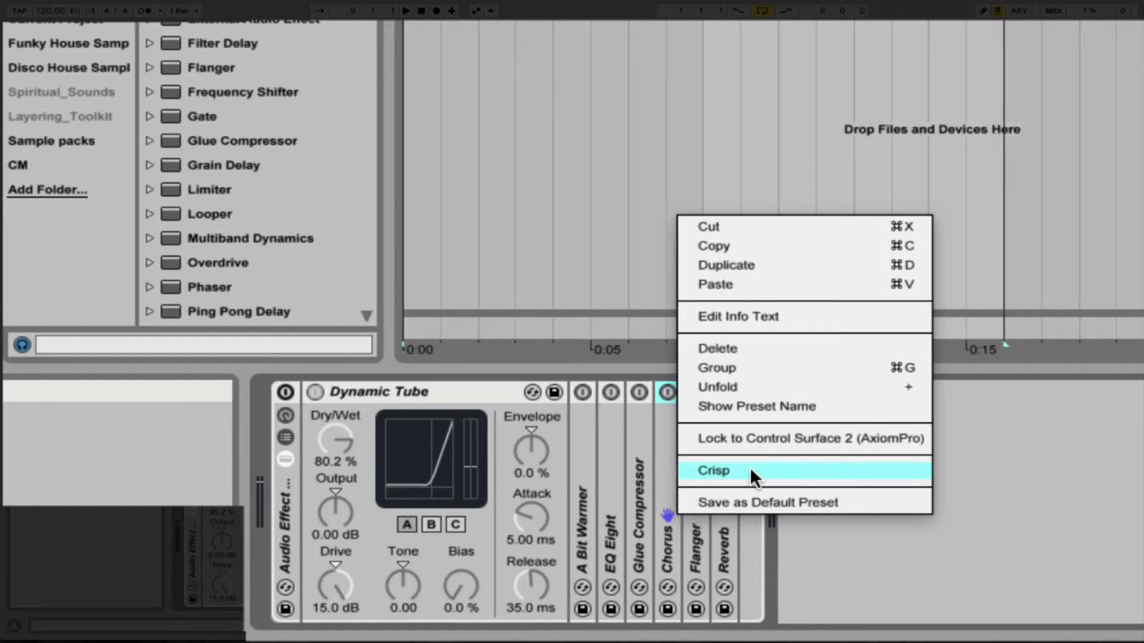
{"action": "left_click", "coordinate": [693, 551]}
{"action": "right_click", "coordinate": [693, 551]}
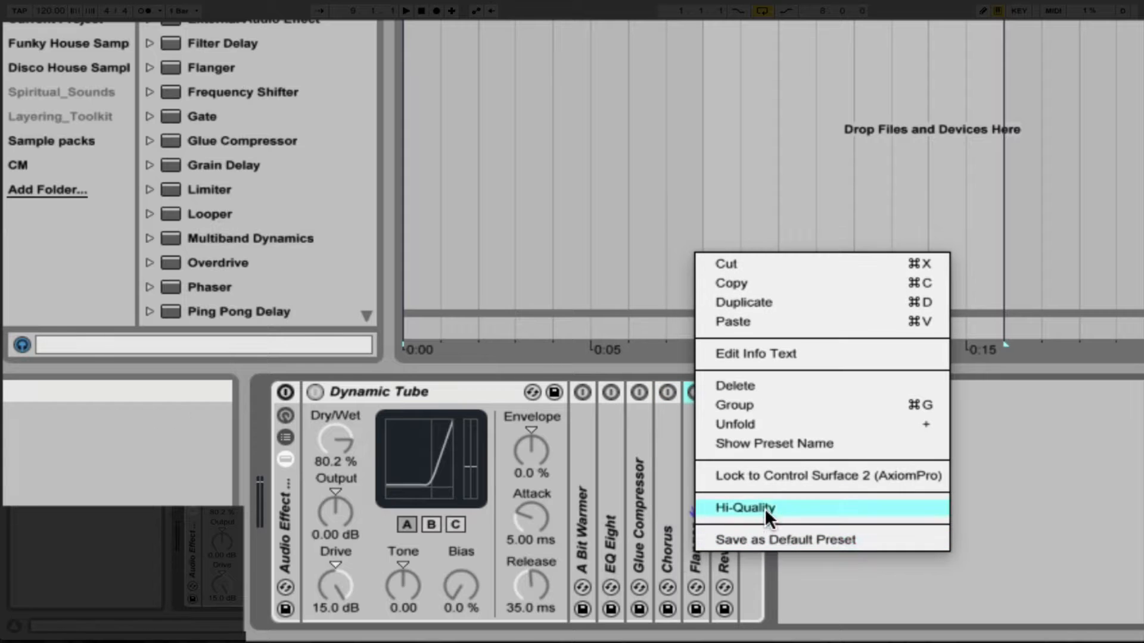
{"action": "left_click", "coordinate": [725, 559]}
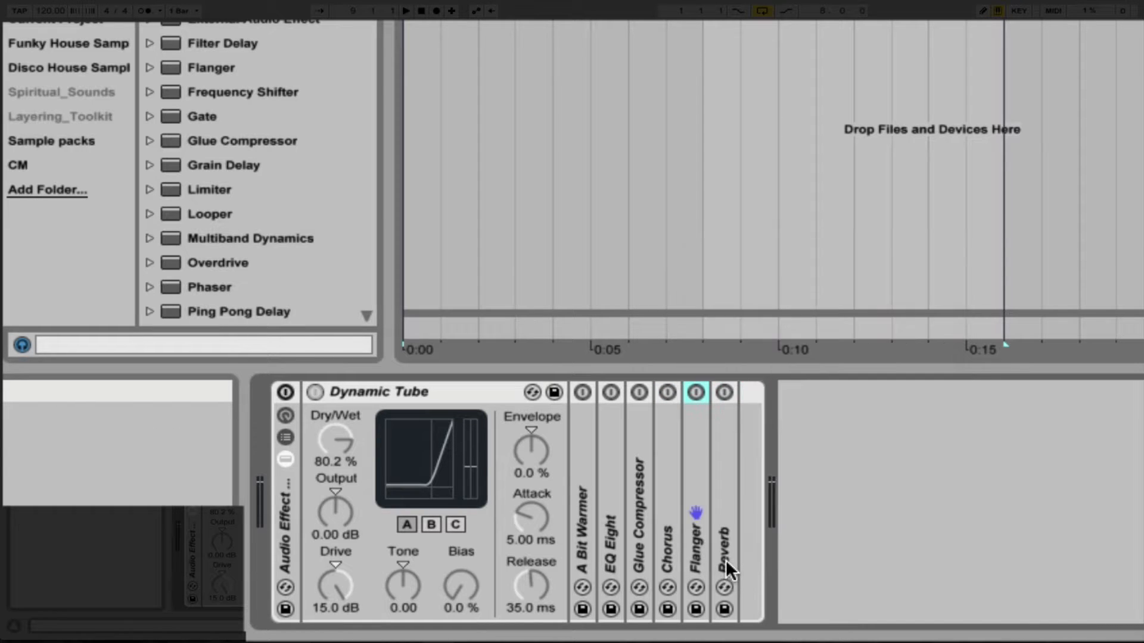
{"action": "right_click", "coordinate": [725, 559]}
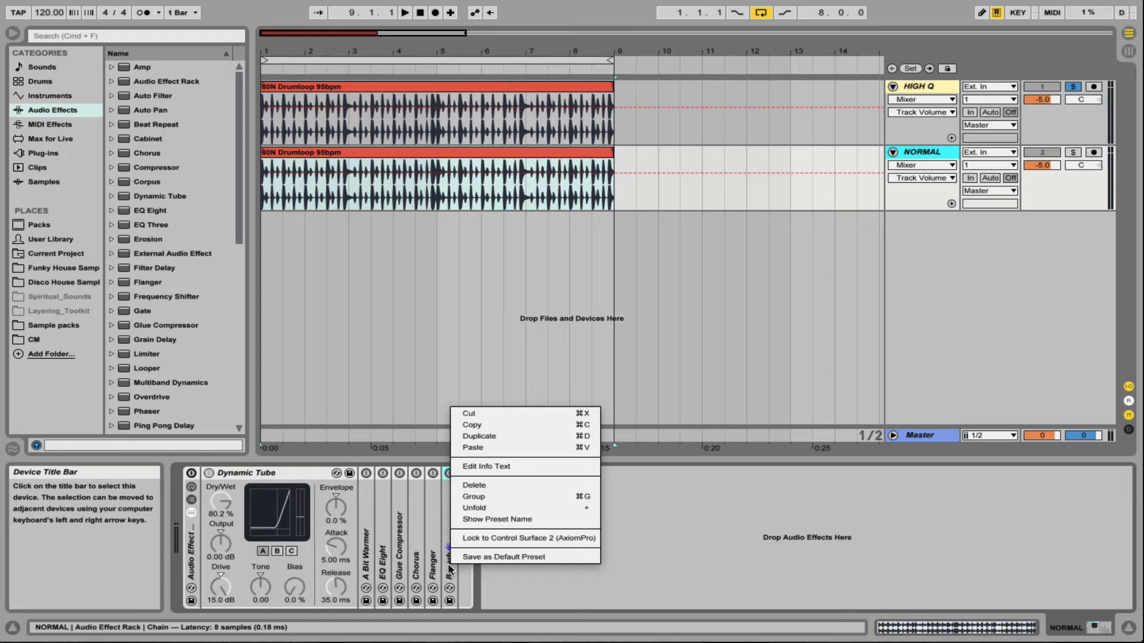
{"action": "left_click", "coordinate": [770, 466]}
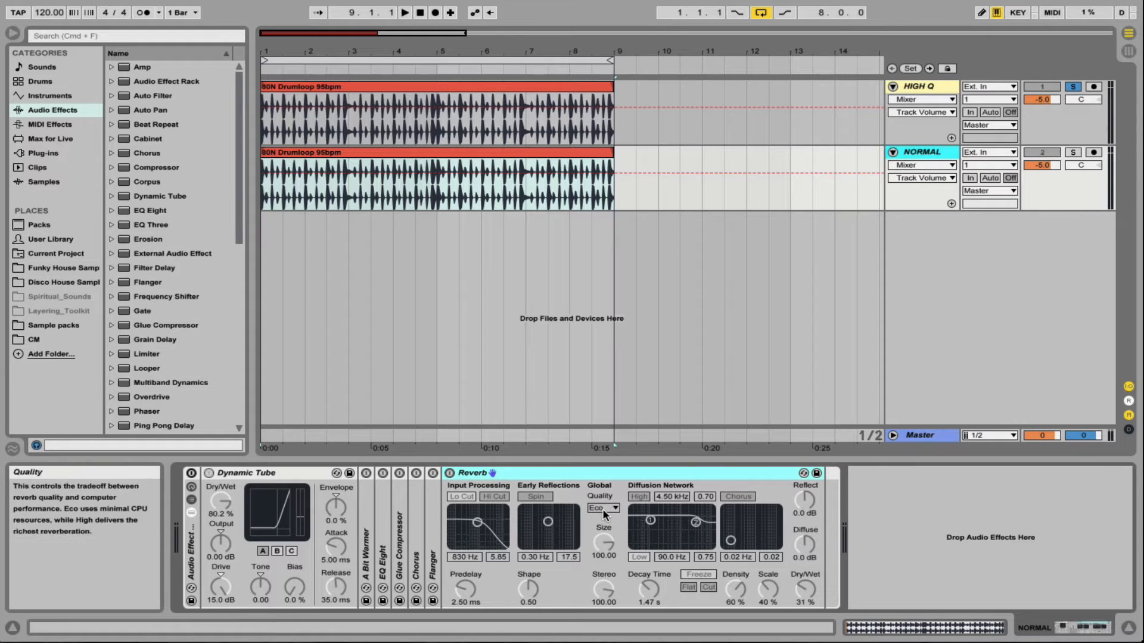
{"action": "double_click", "coordinate": [533, 472]}
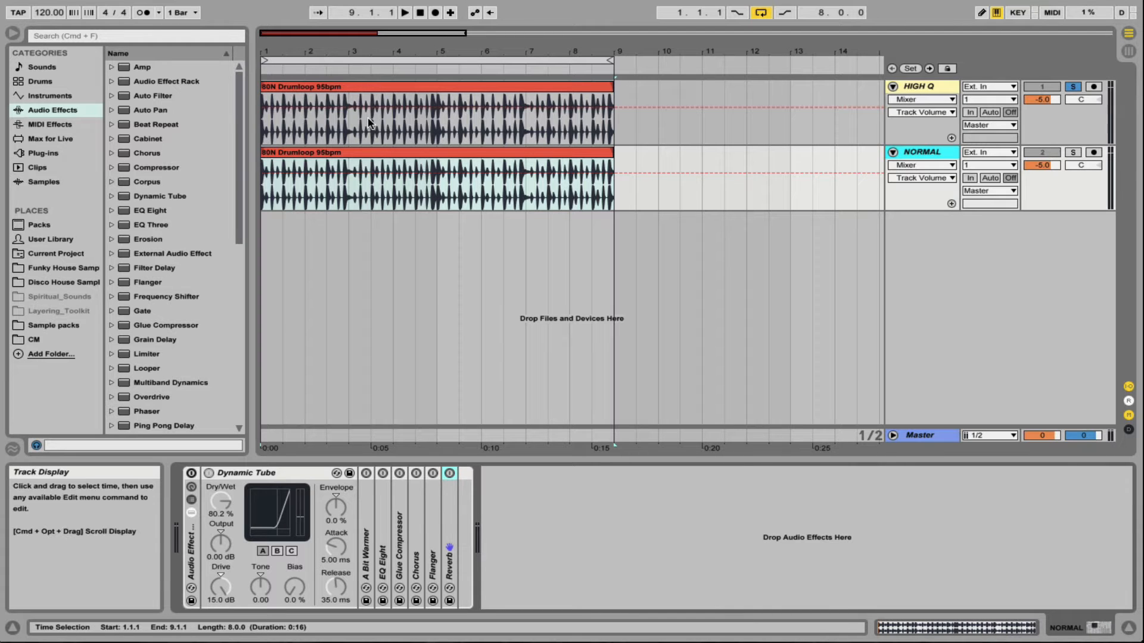
- Review the effect chains of the HIGH Q and NORMAL tracks, and fold Dynamic Tube on the NORMAL track
{"action": "left_click", "coordinate": [920, 88]}
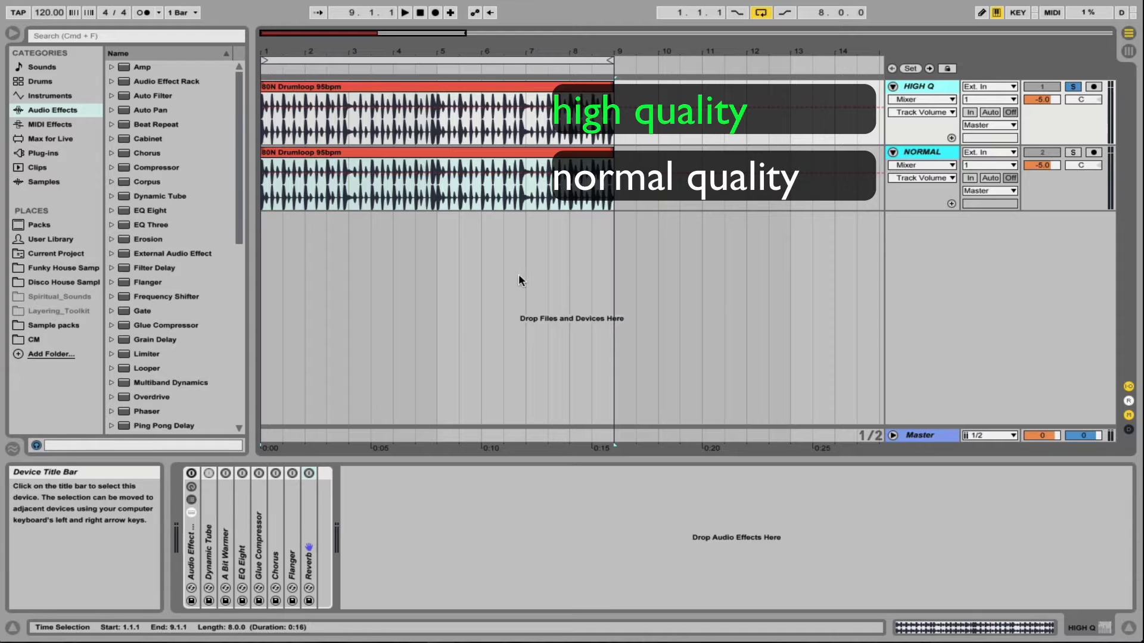
{"action": "left_click", "coordinate": [938, 156]}
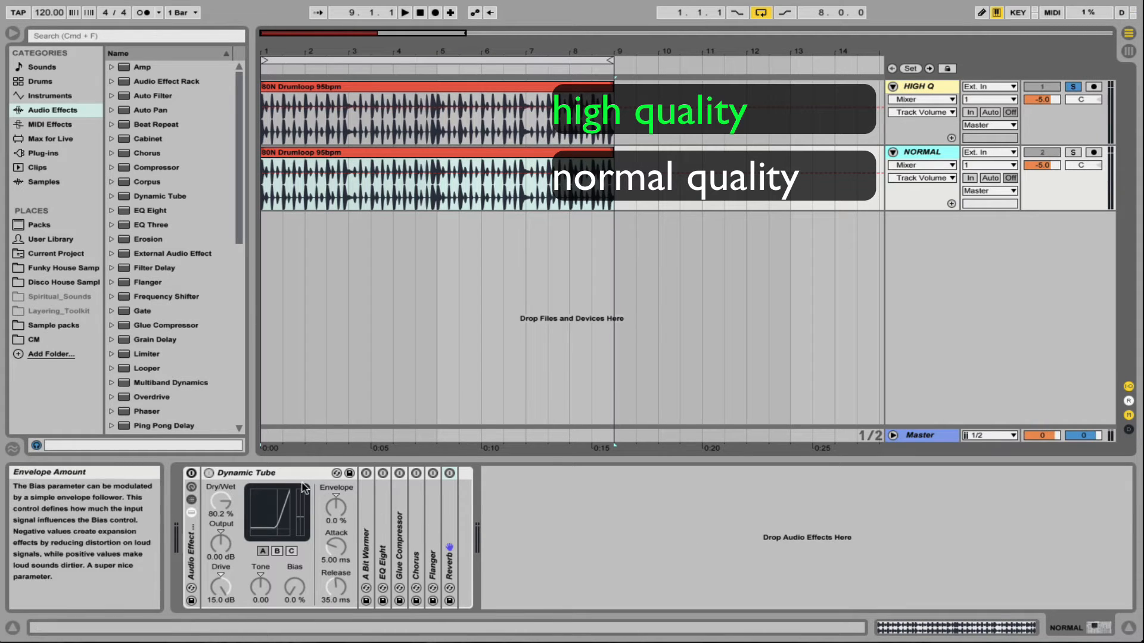
{"action": "double_click", "coordinate": [250, 473]}
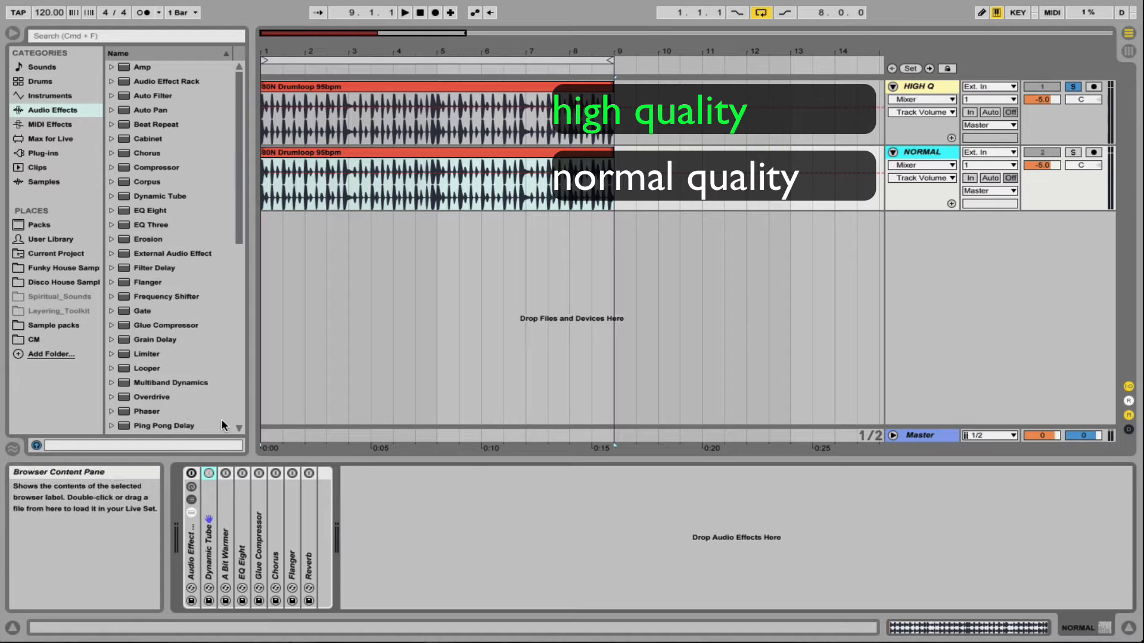
{"action": "left_click", "coordinate": [918, 87]}
{"action": "left_click", "coordinate": [918, 152]}
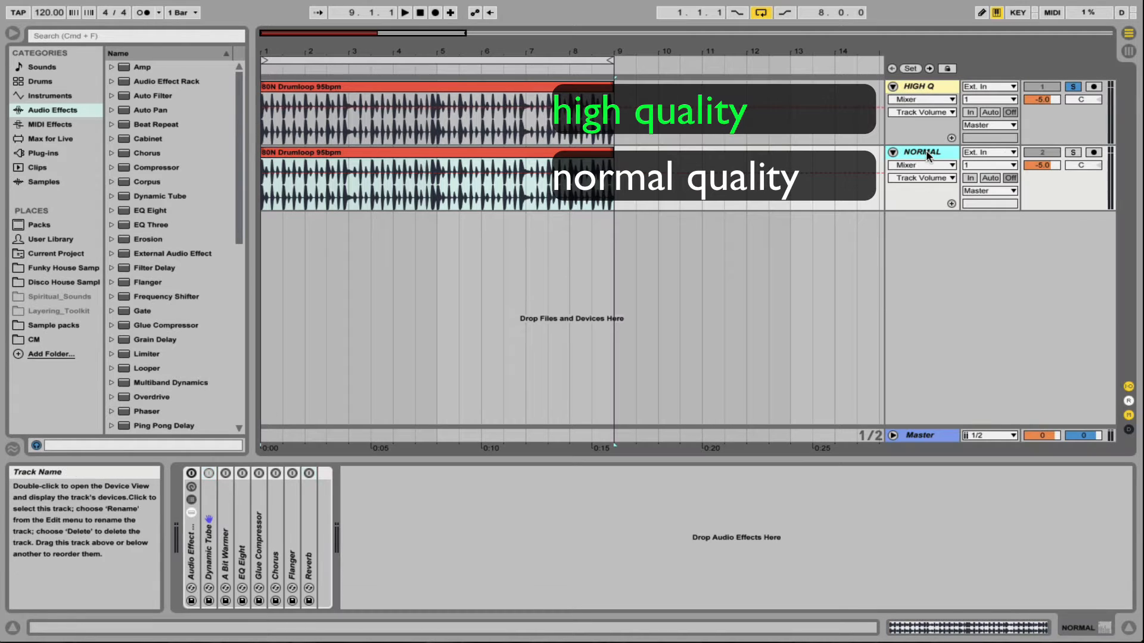
- Solo the NORMAL track and play it with its effect rack and Dynamic Tube enabled
{"action": "left_click", "coordinate": [1073, 153]}
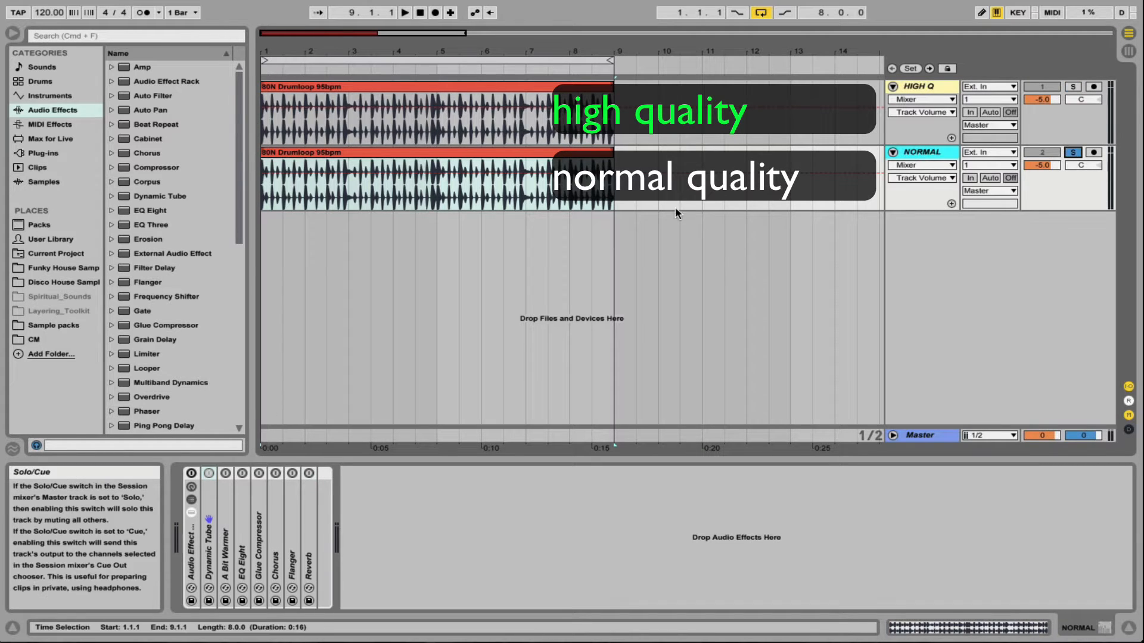
{"action": "left_click", "coordinate": [195, 474]}
{"action": "left_click", "coordinate": [209, 474]}
{"action": "key", "text": "space"}
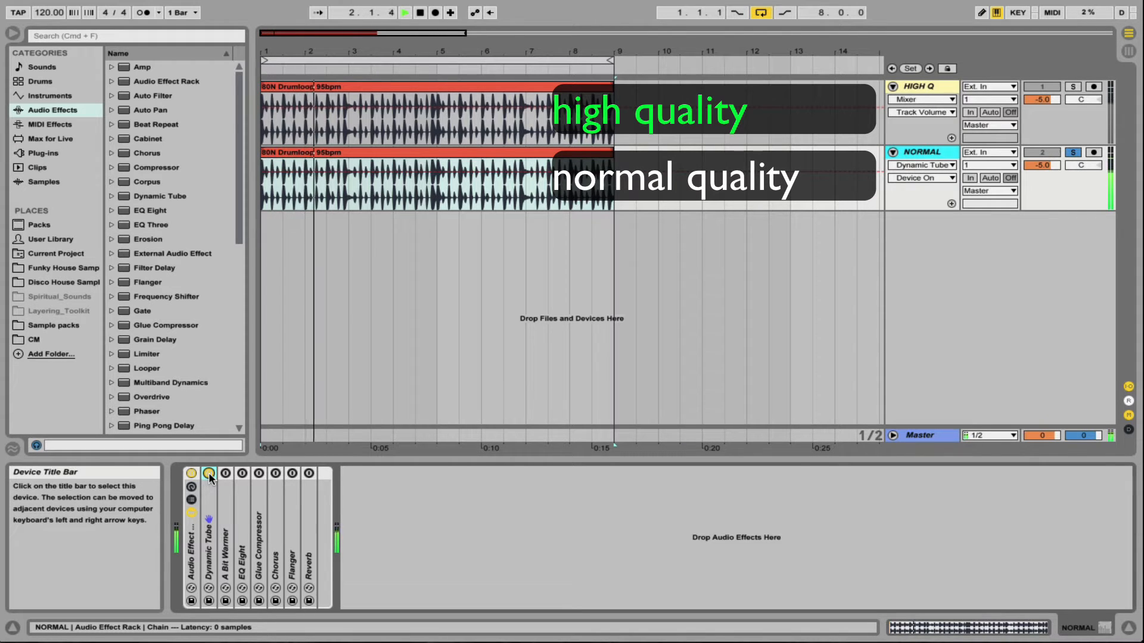
- Enable the HIGH Q track's effect rack and compare the Dynamic Tube sound by soloing HIGH Q, NORMAL and HIGH Q in turn
{"action": "left_click", "coordinate": [926, 88]}
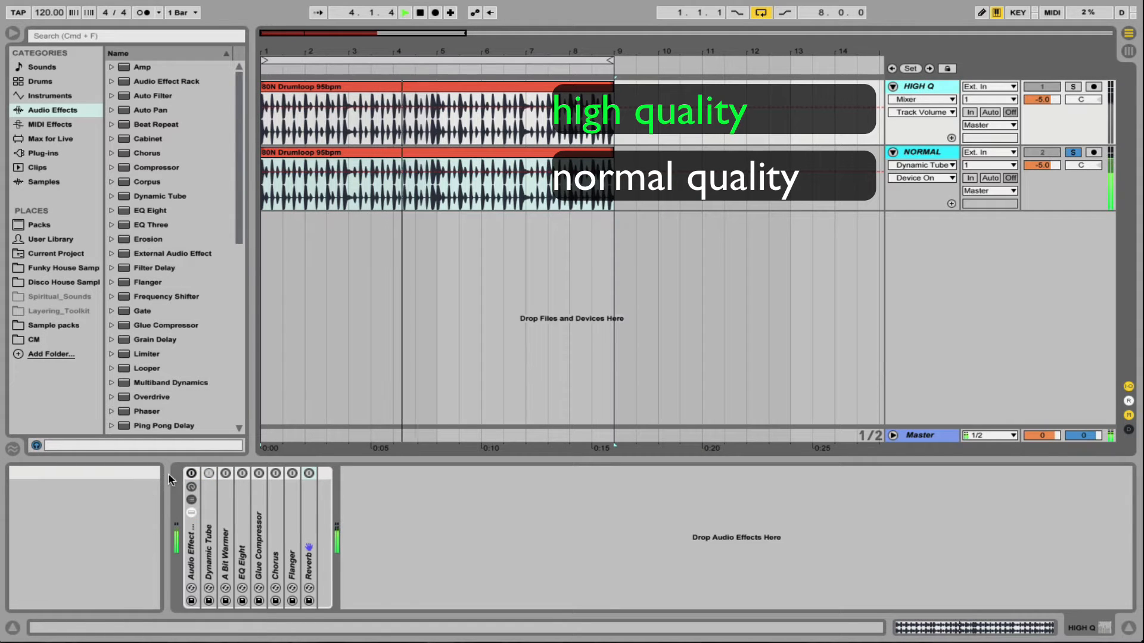
{"action": "left_click", "coordinate": [191, 473]}
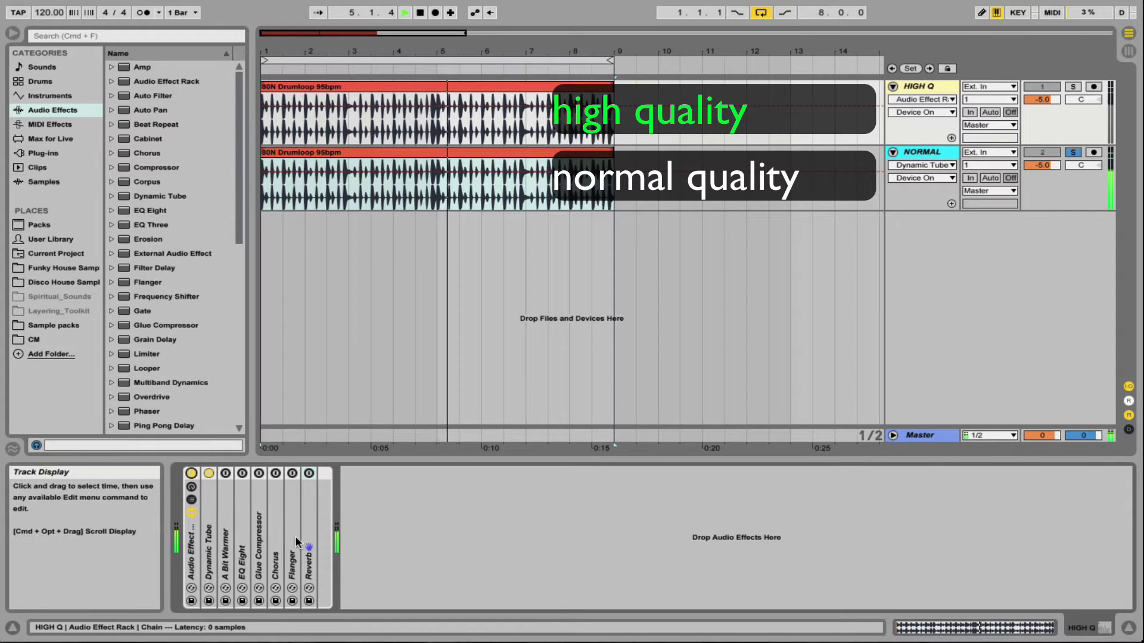
{"action": "left_click", "coordinate": [1076, 86]}
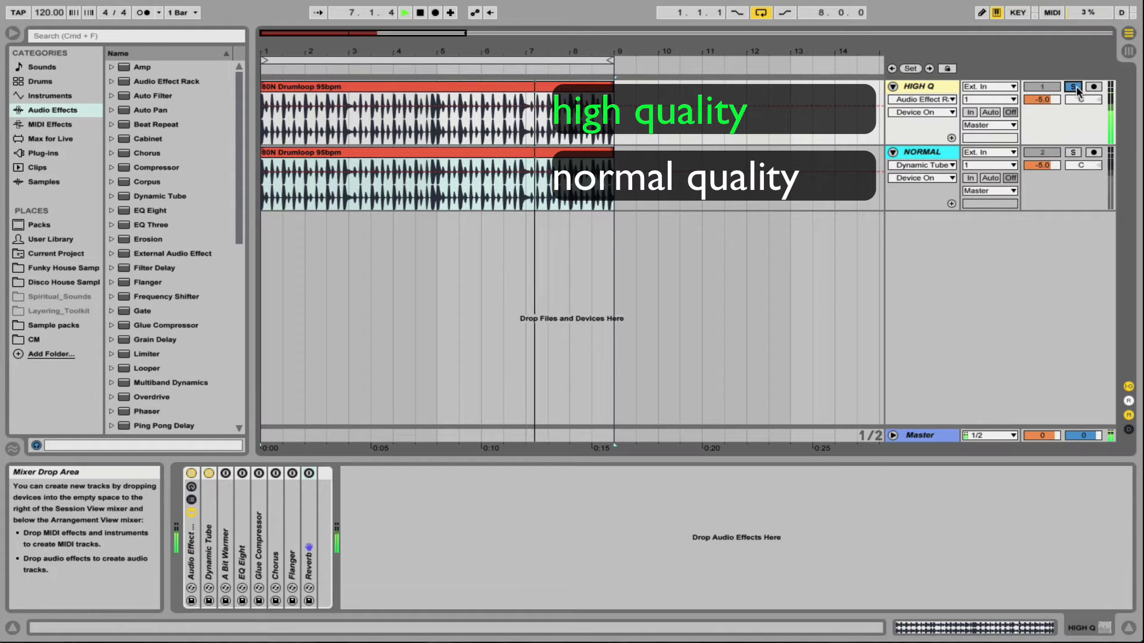
{"action": "left_click", "coordinate": [1074, 153]}
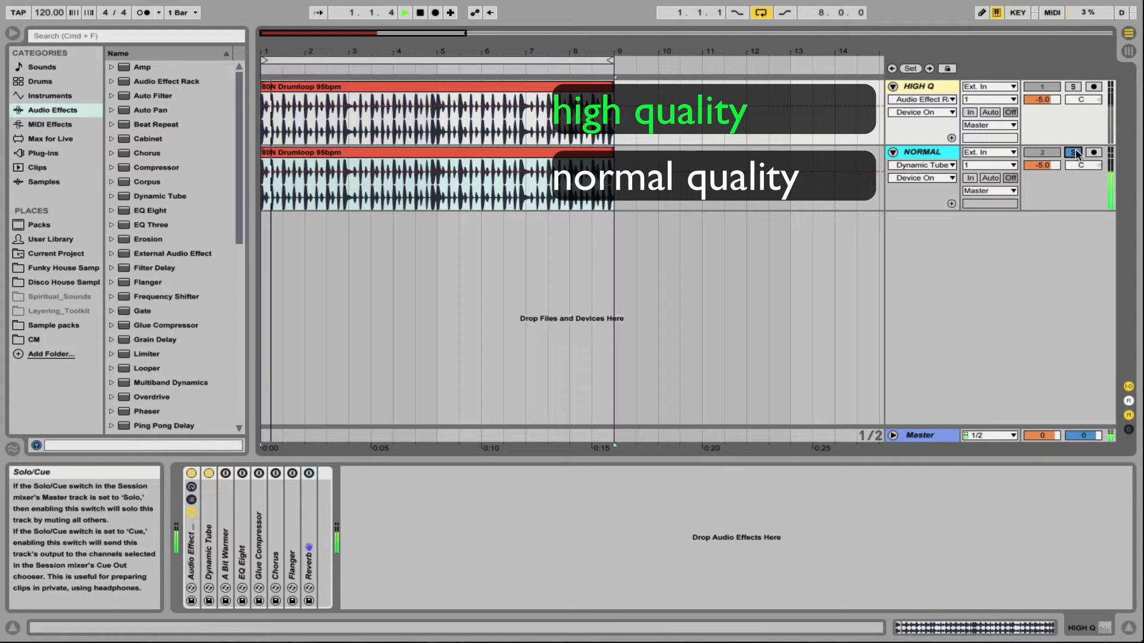
{"action": "left_click", "coordinate": [1074, 86]}
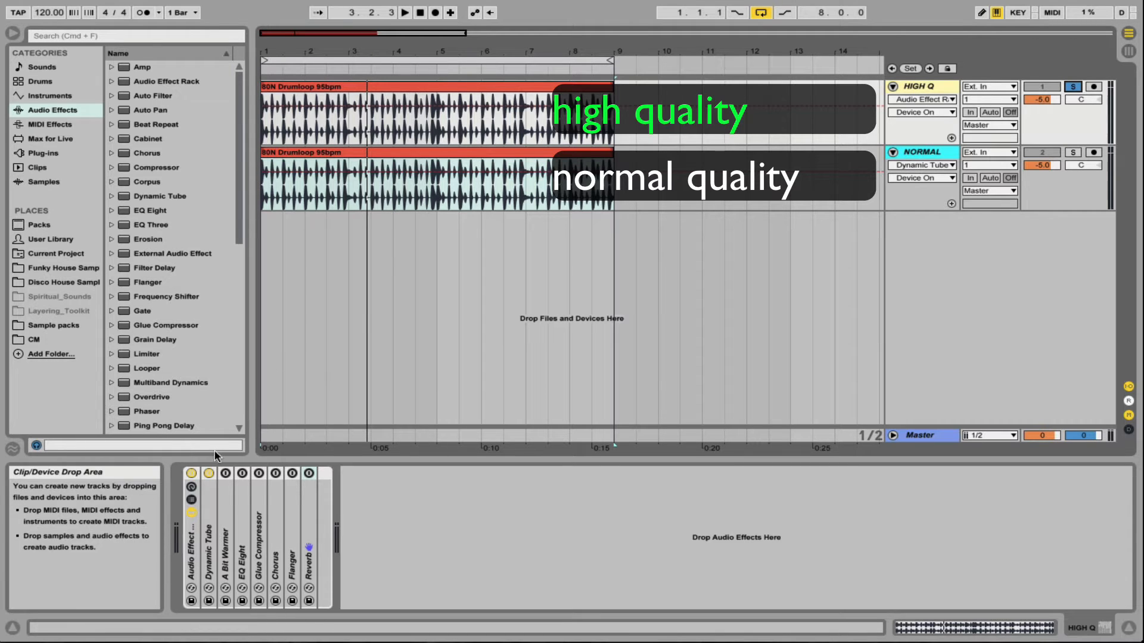
- Turn off Dynamic Tube on both the HIGH Q and NORMAL tracks
{"action": "left_click", "coordinate": [208, 473]}
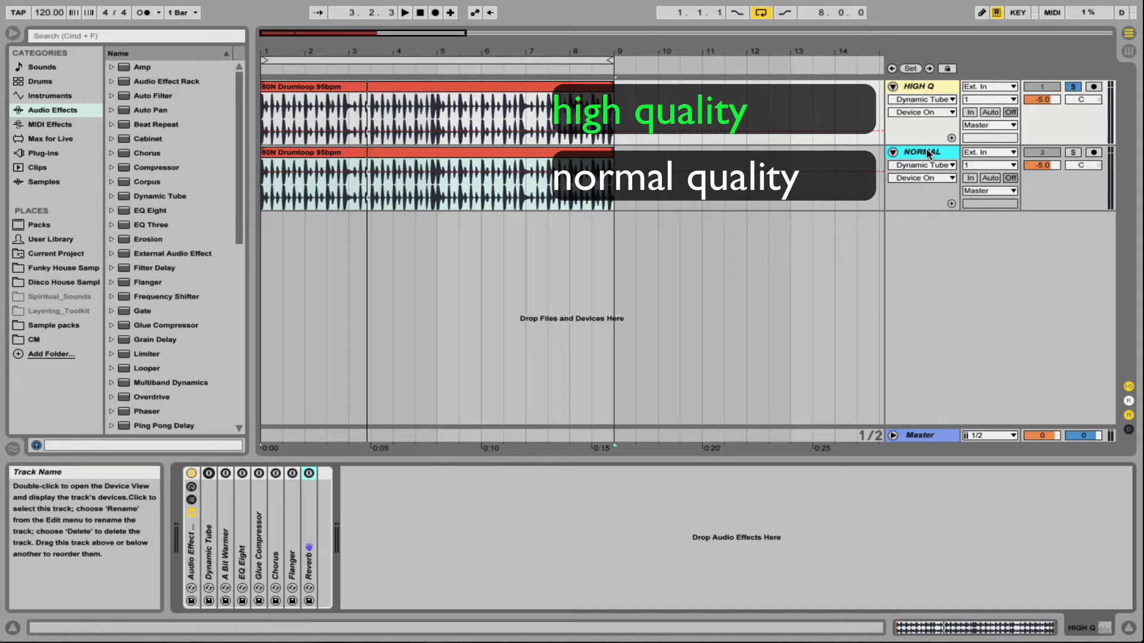
{"action": "left_click", "coordinate": [926, 149]}
{"action": "left_click", "coordinate": [209, 473]}
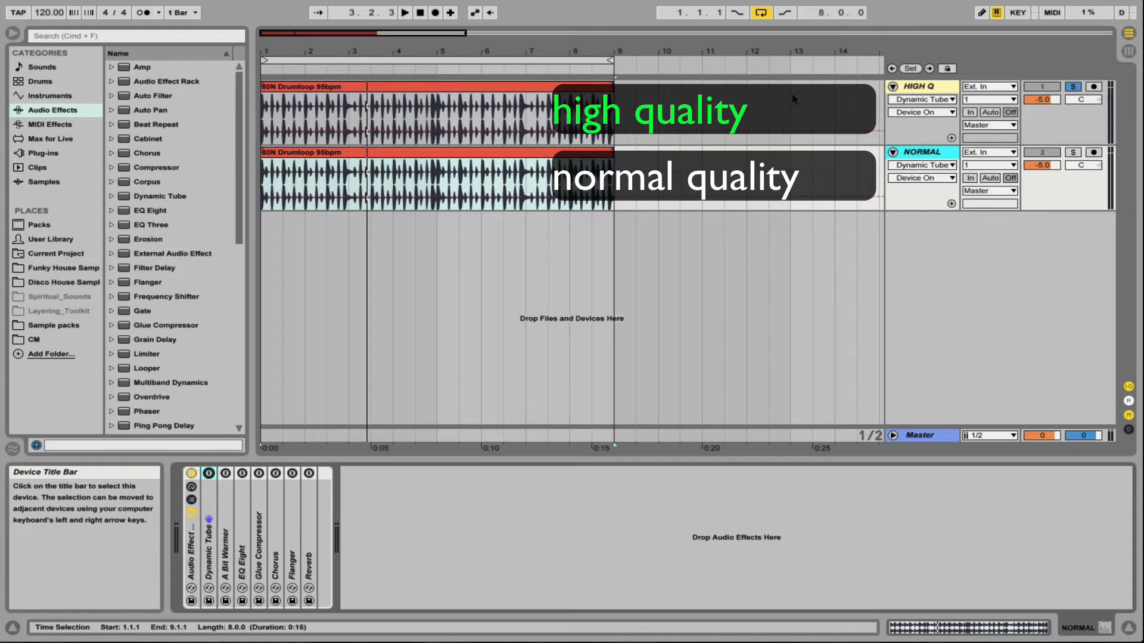
- Turn on and unfold the A Bit Warmer device on both the NORMAL and HIGH Q tracks
{"action": "left_click", "coordinate": [226, 473]}
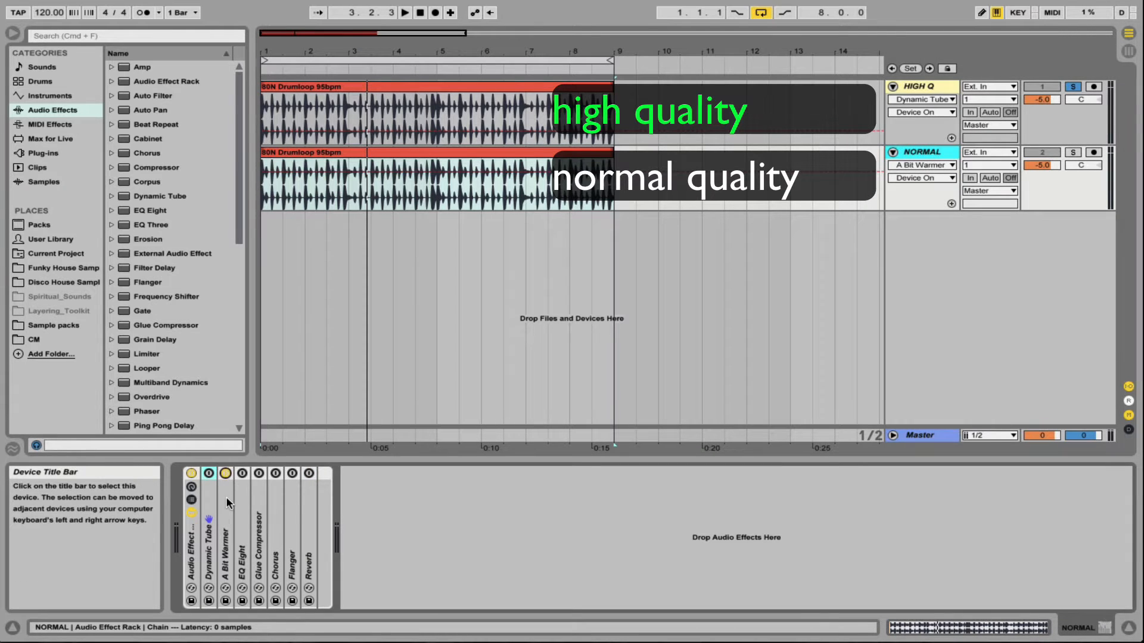
{"action": "double_click", "coordinate": [227, 499]}
{"action": "left_click", "coordinate": [920, 87]}
{"action": "left_click", "coordinate": [222, 530]}
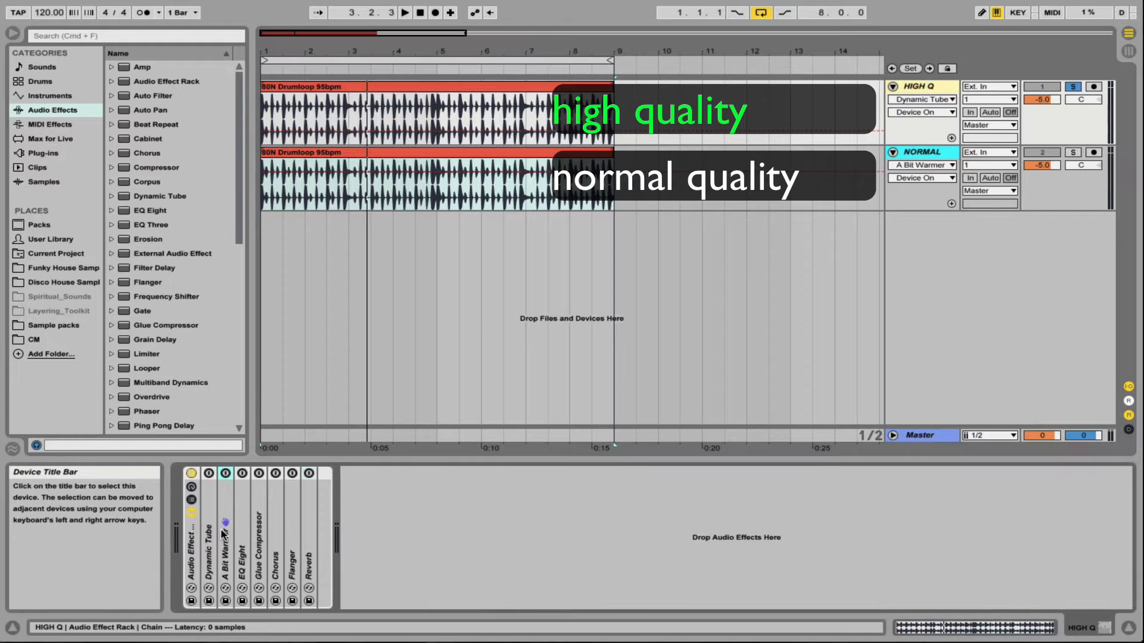
{"action": "double_click", "coordinate": [222, 530]}
{"action": "left_click", "coordinate": [225, 473]}
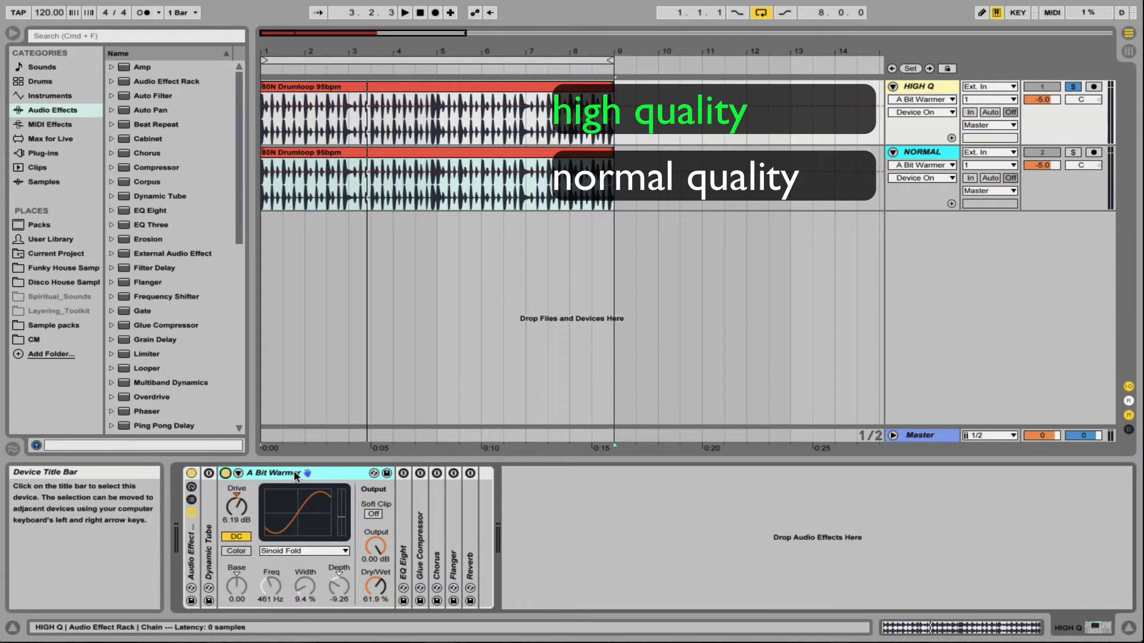
- Play the loop and compare the A Bit Warmer sound by soloing the NORMAL and HIGH Q tracks alternately
{"action": "left_click", "coordinate": [910, 150]}
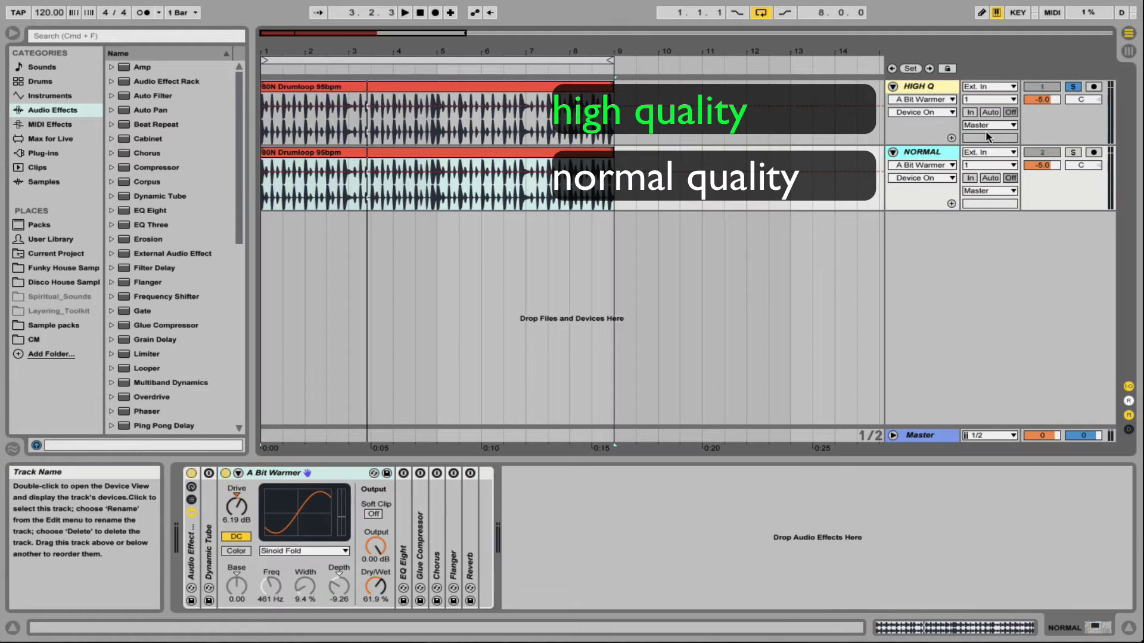
{"action": "left_click", "coordinate": [1073, 153]}
{"action": "key", "text": "space"}
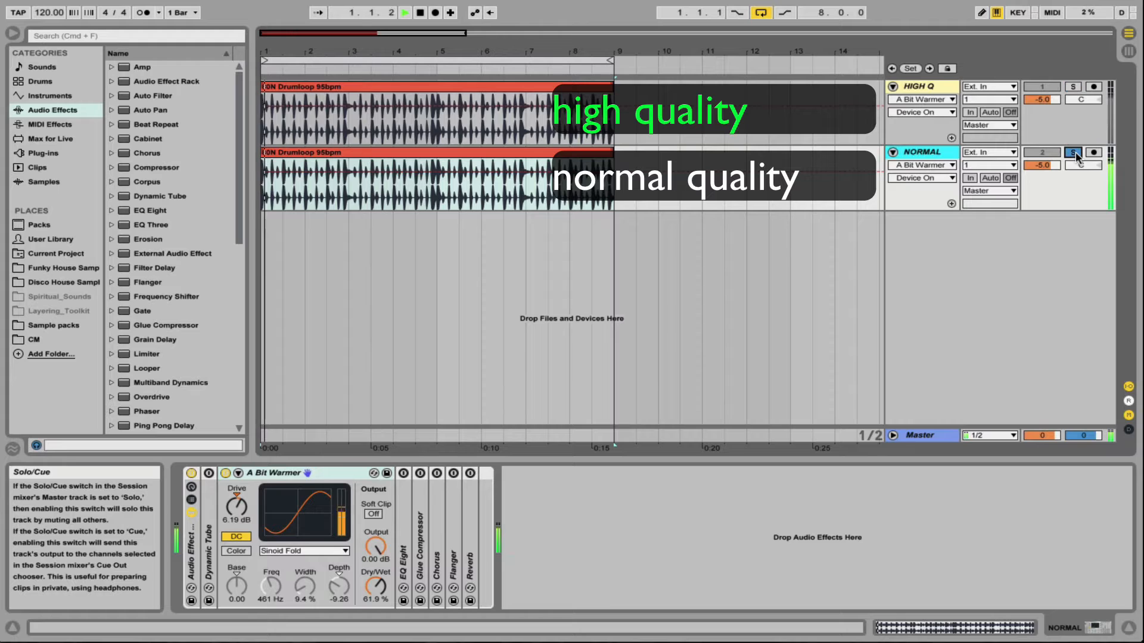
{"action": "left_click", "coordinate": [1073, 87]}
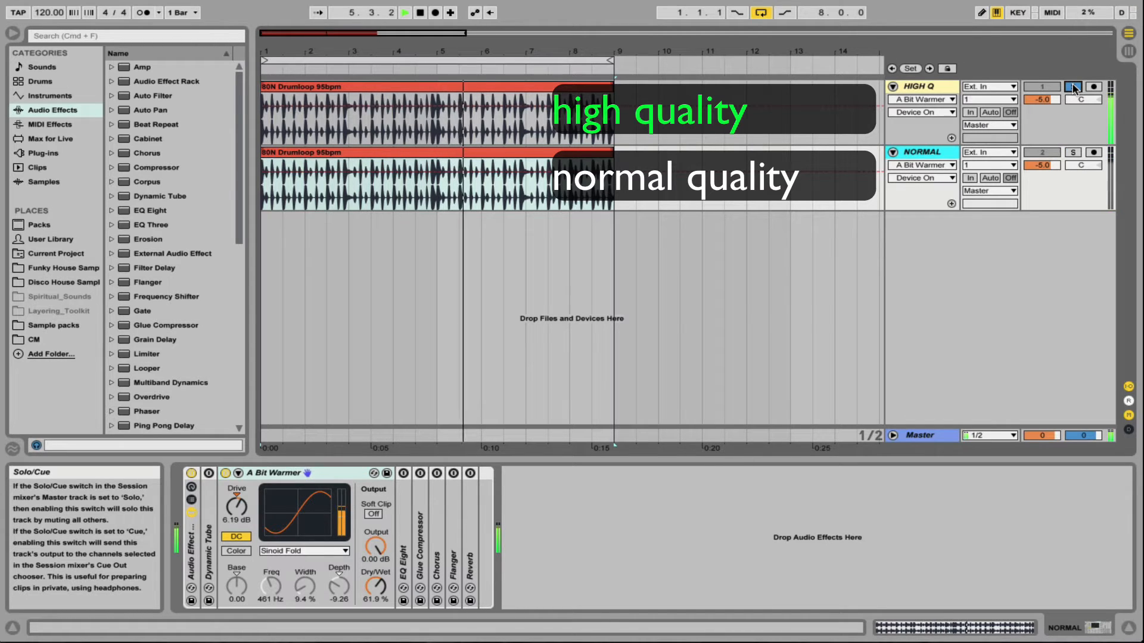
{"action": "left_click", "coordinate": [1073, 153]}
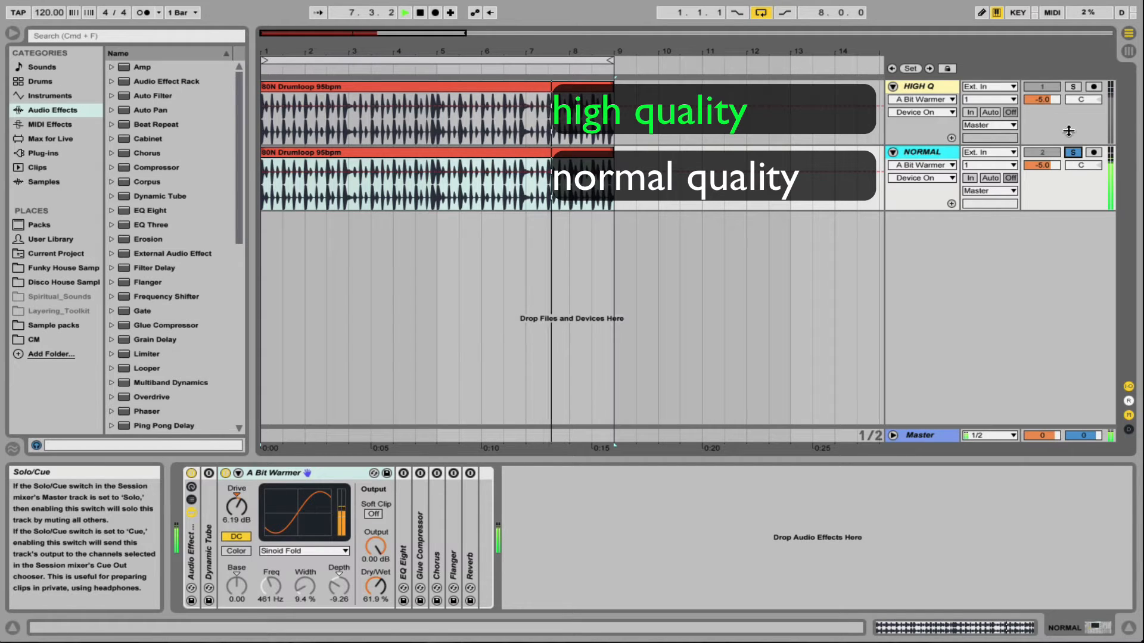
{"action": "left_click", "coordinate": [1074, 87]}
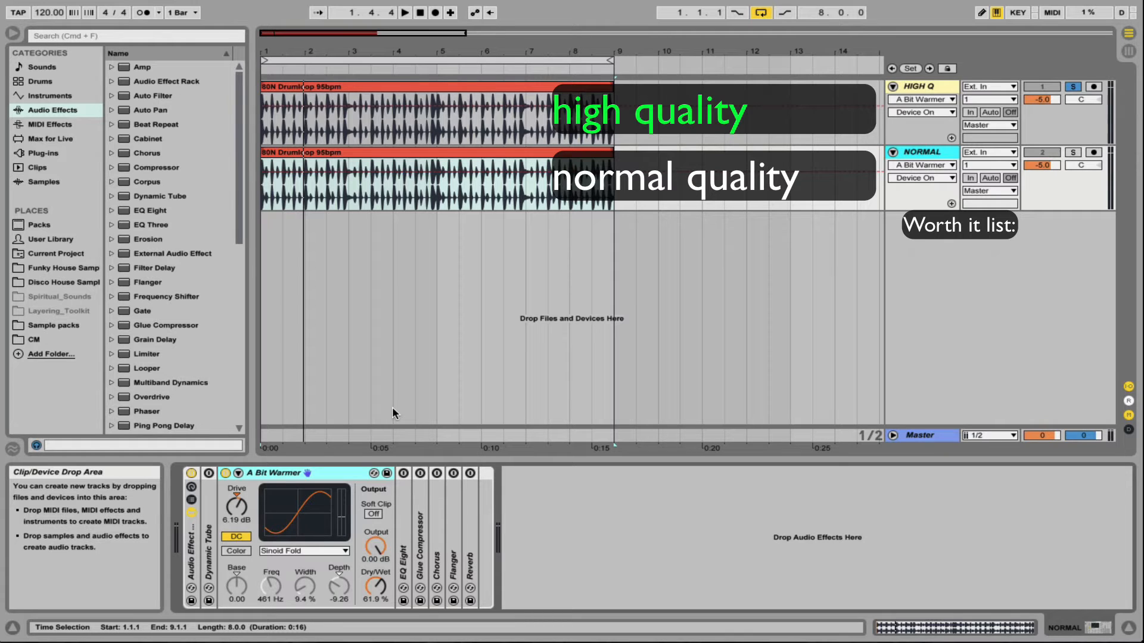
- Turn off A Bit Warmer on both tracks and return to the NORMAL track's effect chain
{"action": "left_click", "coordinate": [225, 473]}
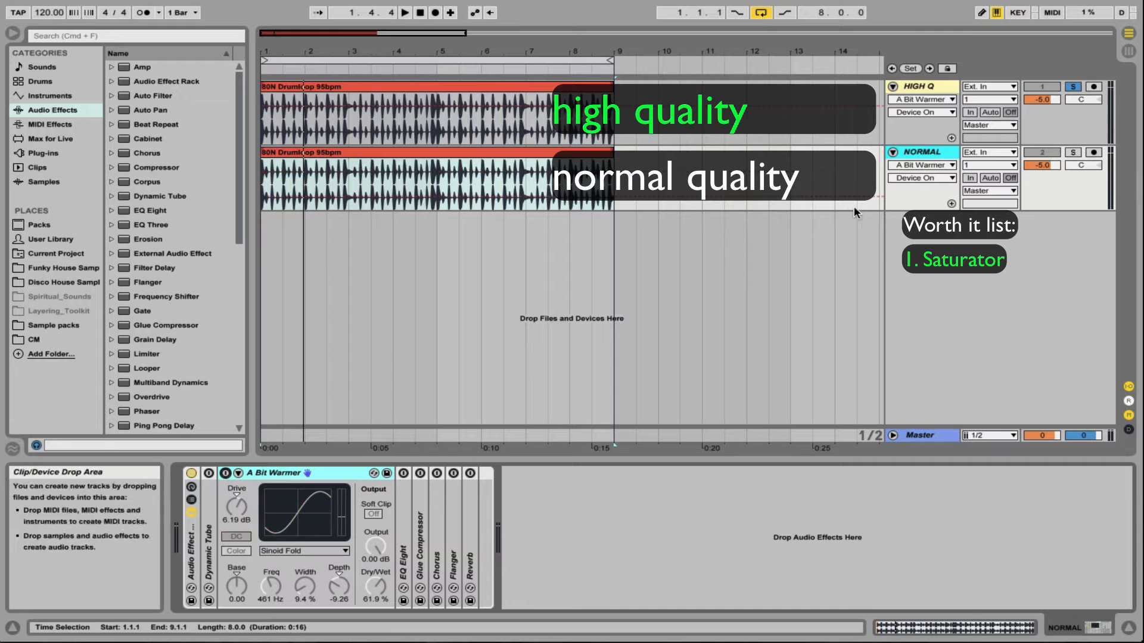
{"action": "left_click", "coordinate": [918, 83]}
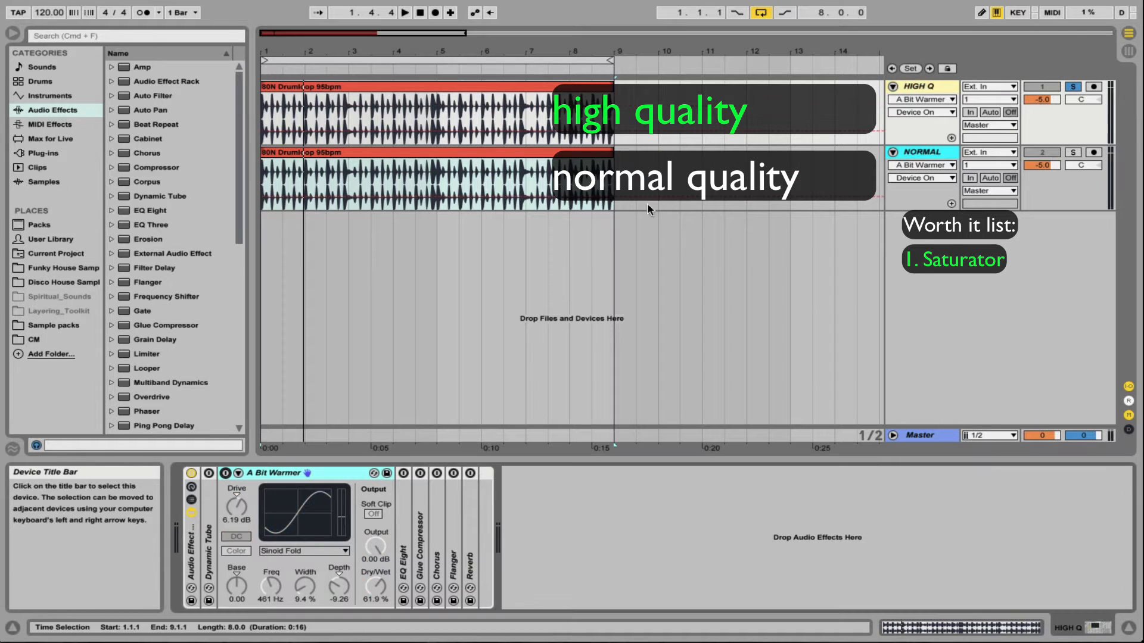
{"action": "left_click", "coordinate": [922, 152]}
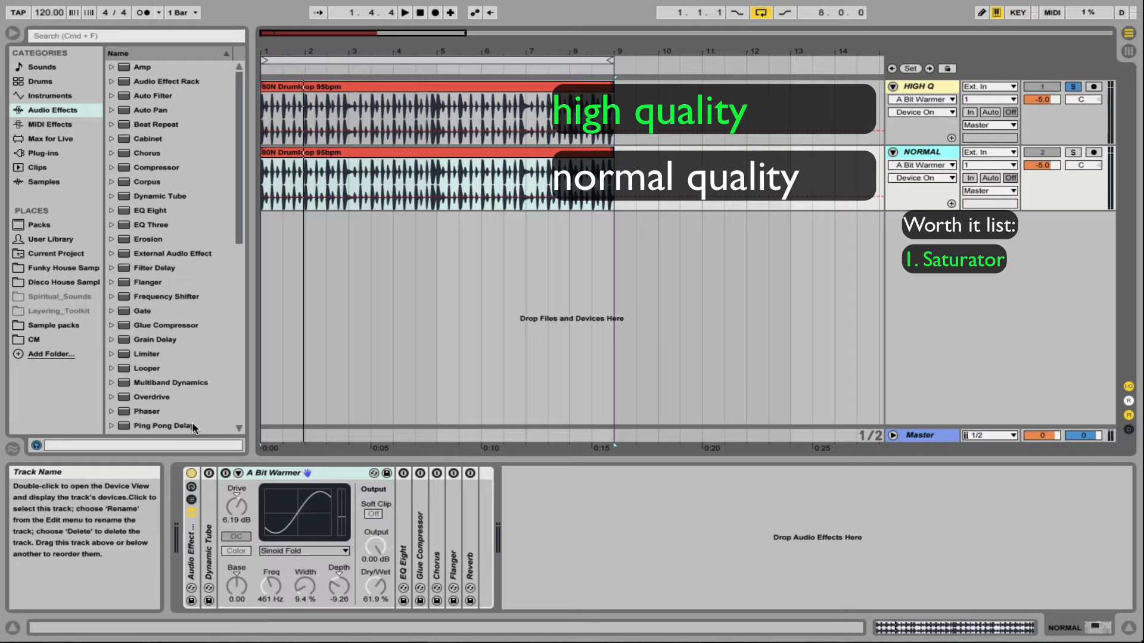
- Fold A Bit Warmer, then unfold and turn on EQ Eight on both the NORMAL and HIGH Q tracks
{"action": "double_click", "coordinate": [284, 473]}
{"action": "double_click", "coordinate": [242, 513]}
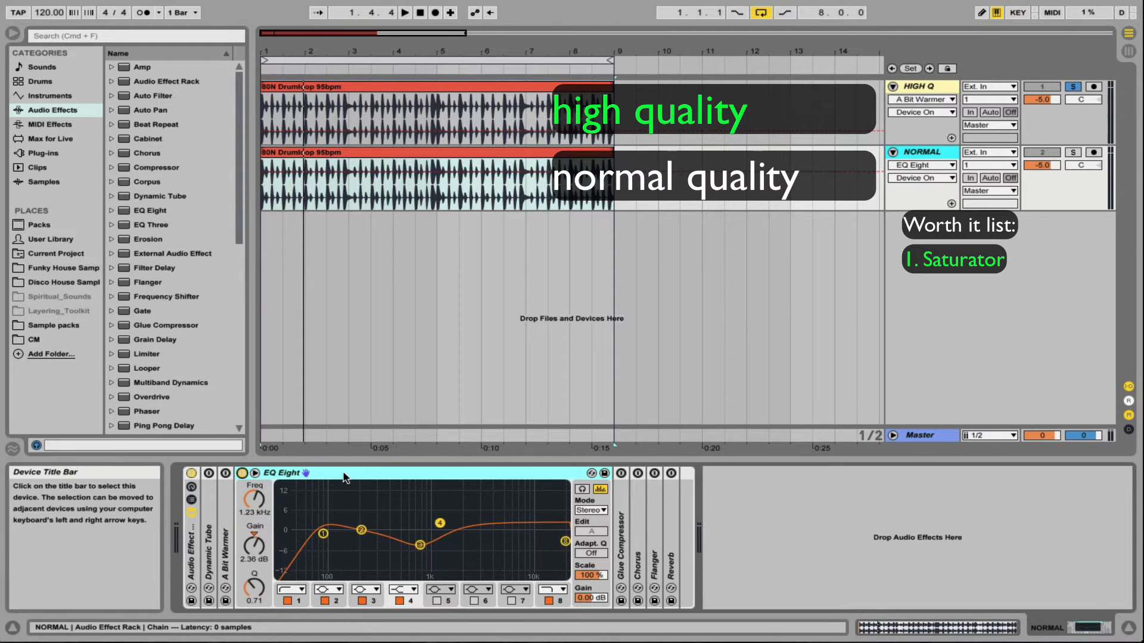
{"action": "left_click", "coordinate": [915, 87]}
{"action": "double_click", "coordinate": [258, 473]}
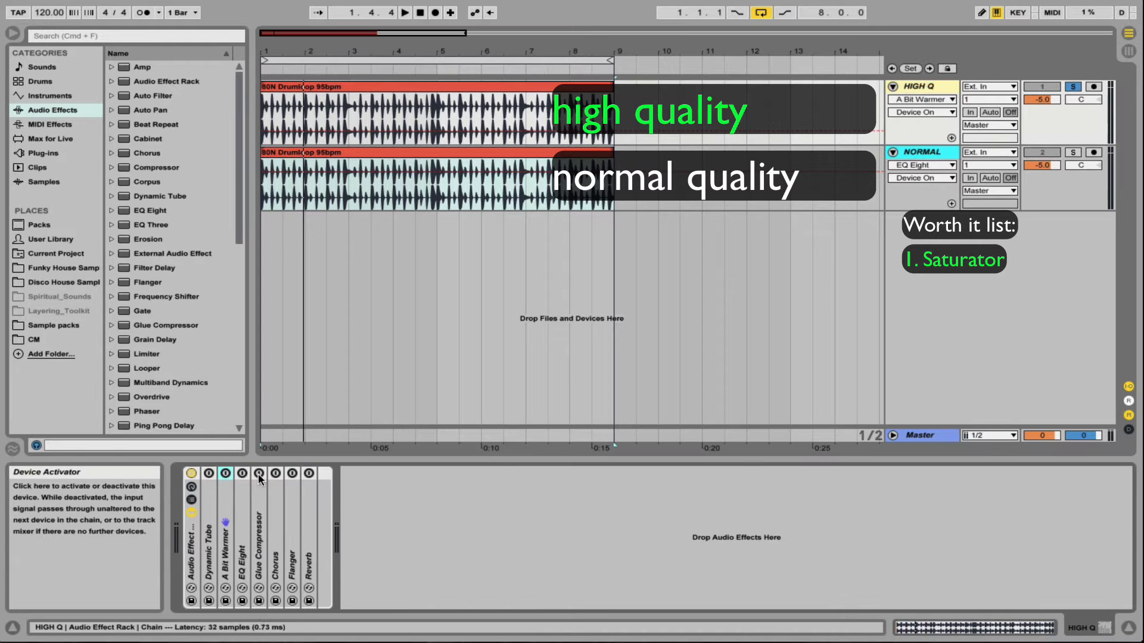
{"action": "double_click", "coordinate": [242, 494]}
{"action": "left_click", "coordinate": [242, 473]}
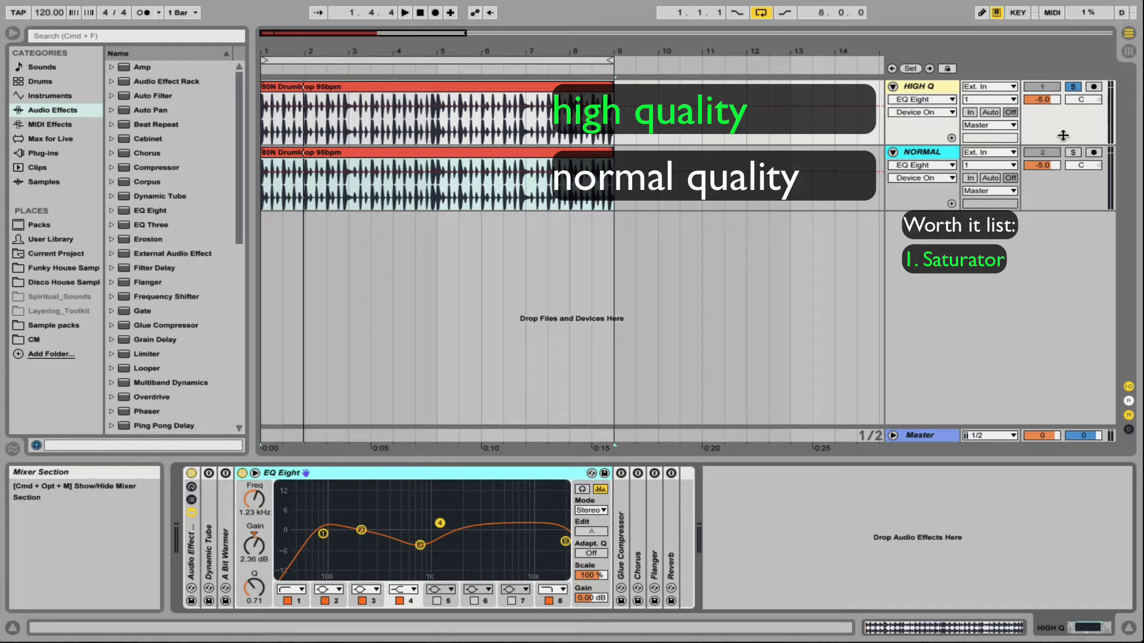
- Play the loop, soloing NORMAL and HIGH Q alternately to compare EQ Eight, and check the Oversampling option on the HIGH Q track's EQ Eight
{"action": "left_click", "coordinate": [1073, 152]}
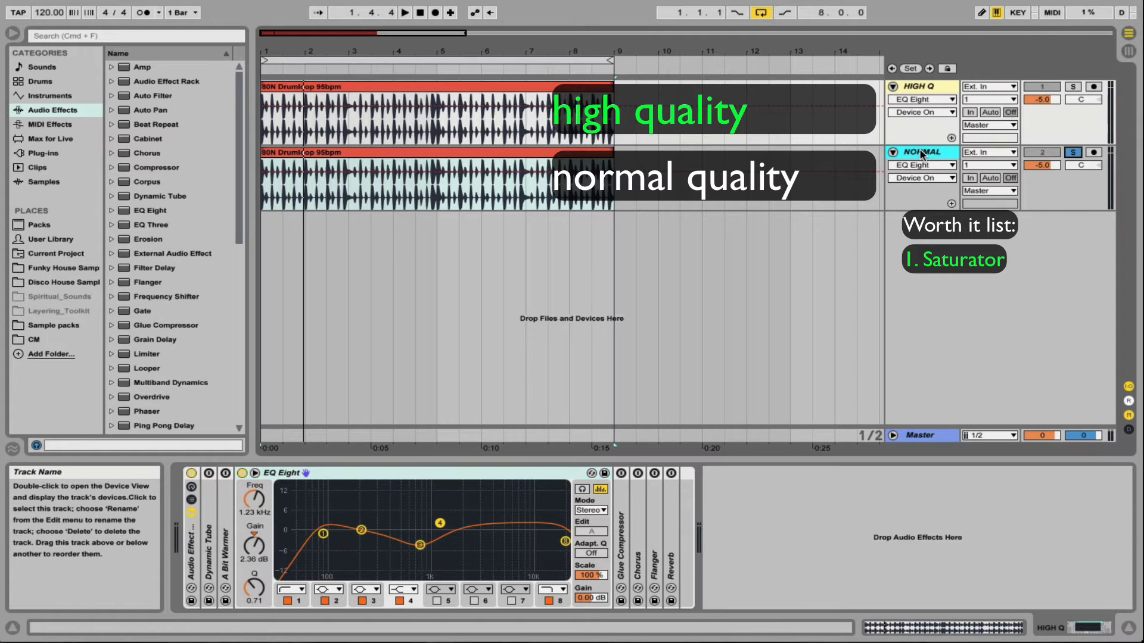
{"action": "key", "text": "space"}
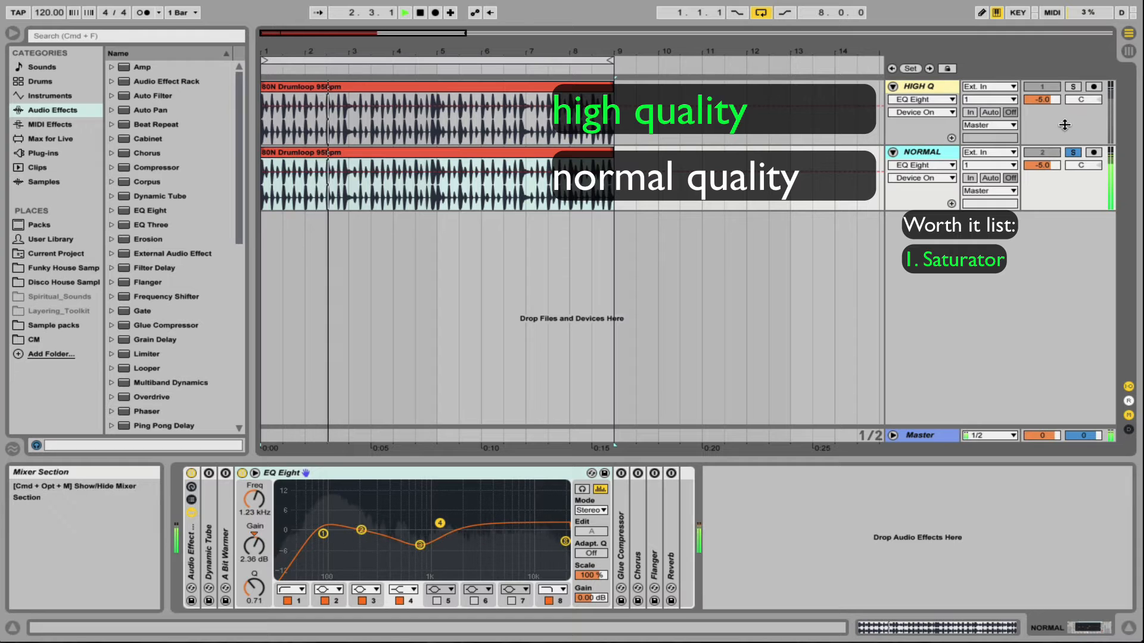
{"action": "left_click", "coordinate": [942, 84]}
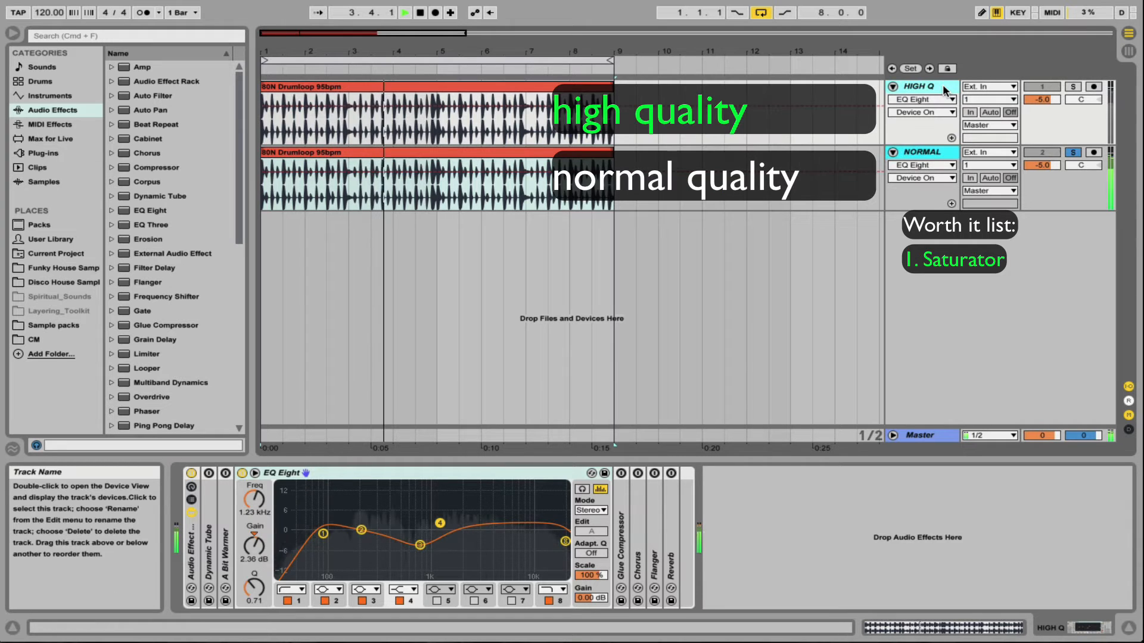
{"action": "left_click", "coordinate": [1072, 87]}
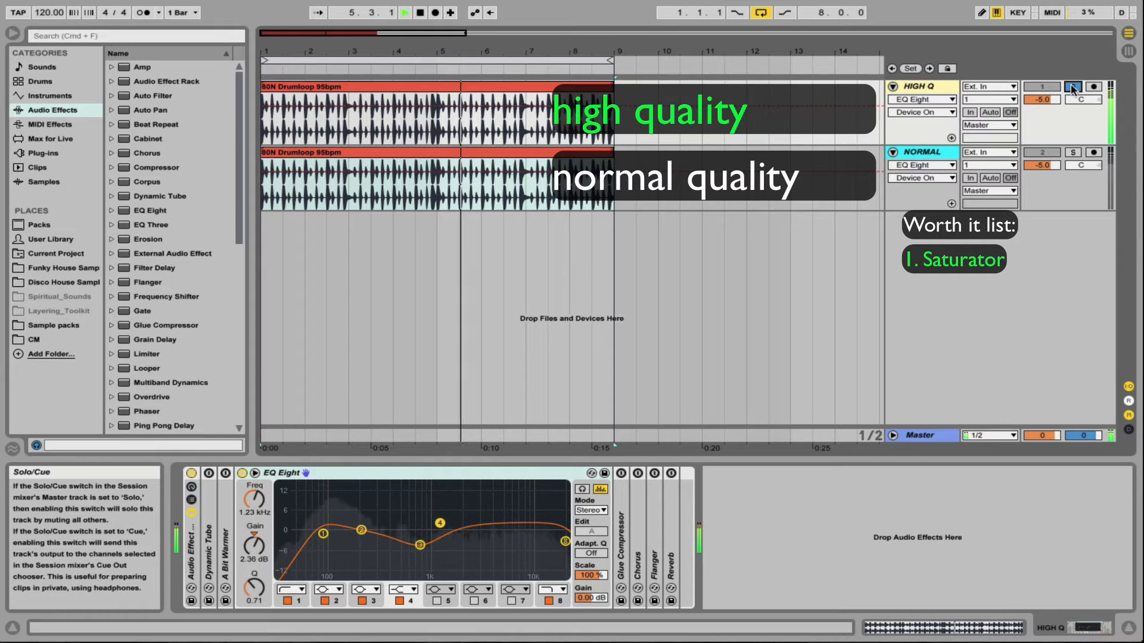
{"action": "left_click", "coordinate": [1073, 153]}
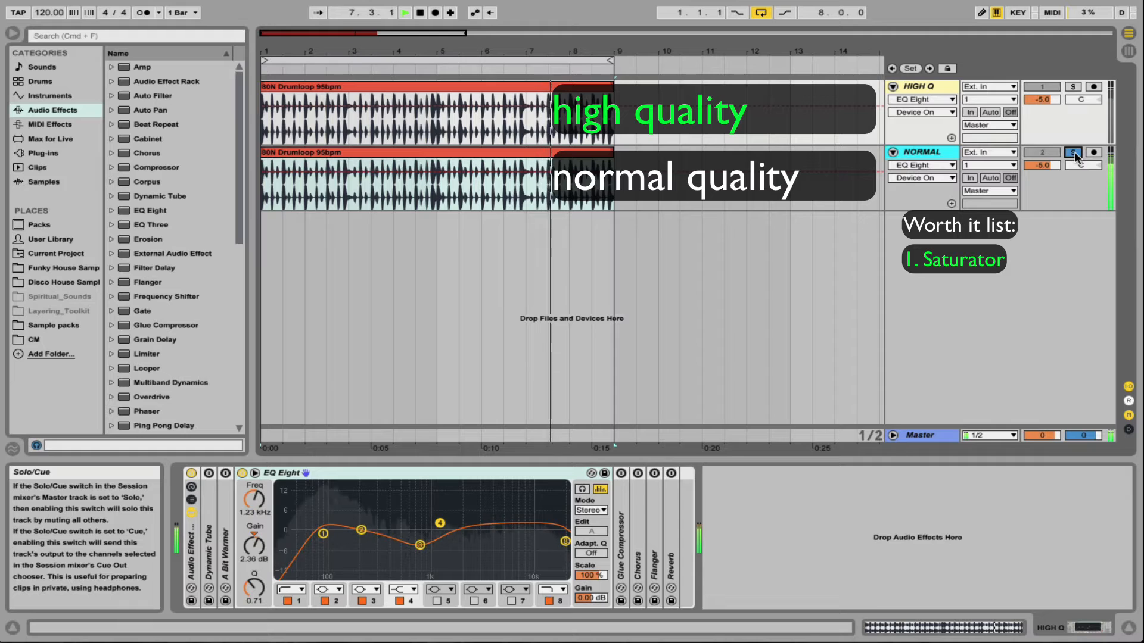
{"action": "left_click", "coordinate": [1073, 87]}
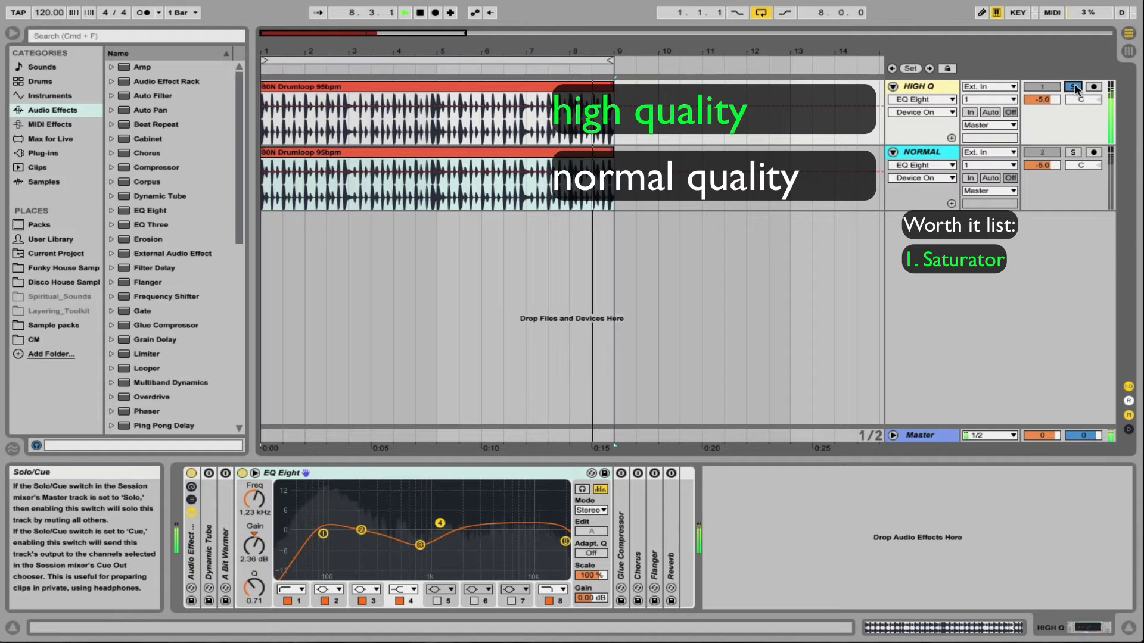
{"action": "left_click", "coordinate": [1072, 153]}
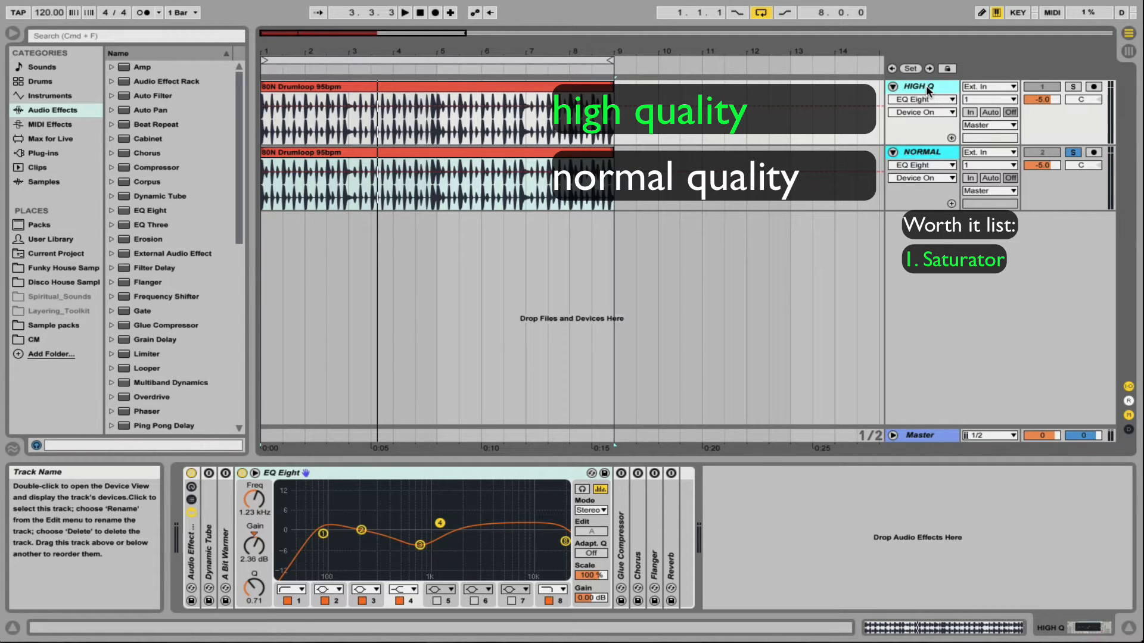
{"action": "right_click", "coordinate": [430, 476]}
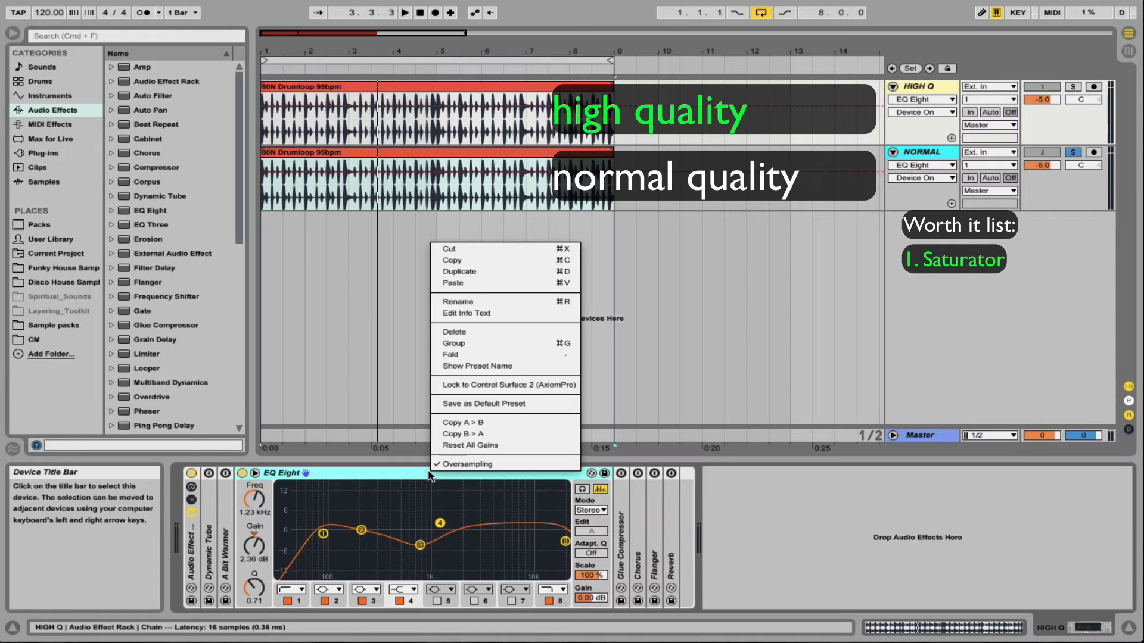
{"action": "left_click", "coordinate": [384, 478]}
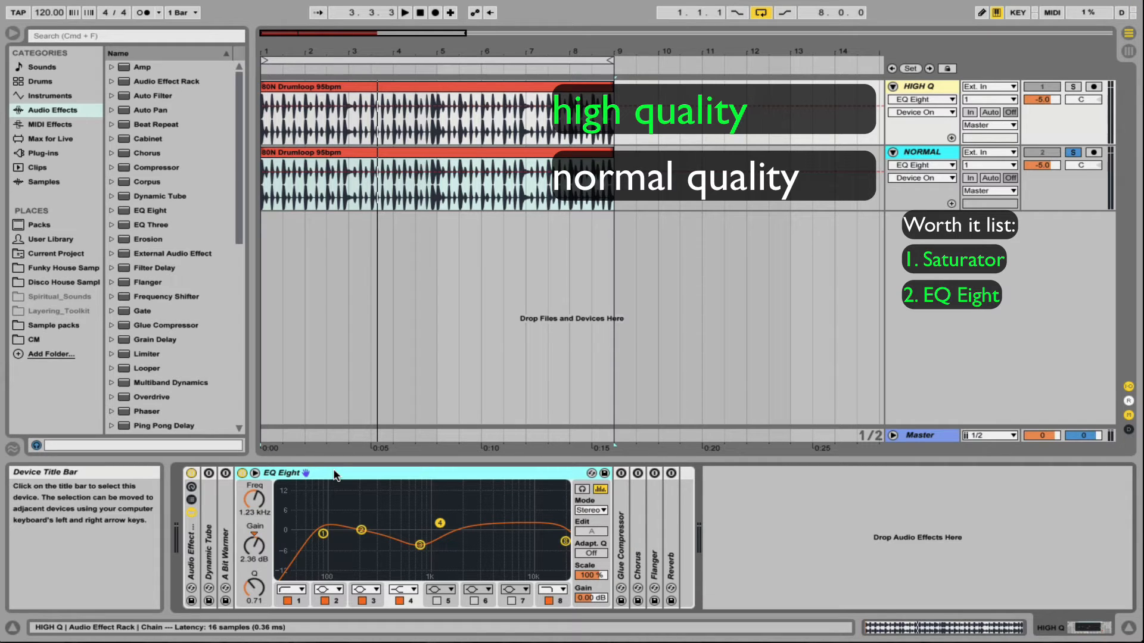
- On the HIGH Q track, turn off and fold EQ Eight, and unfold and turn on Glue Compressor
{"action": "double_click", "coordinate": [280, 474]}
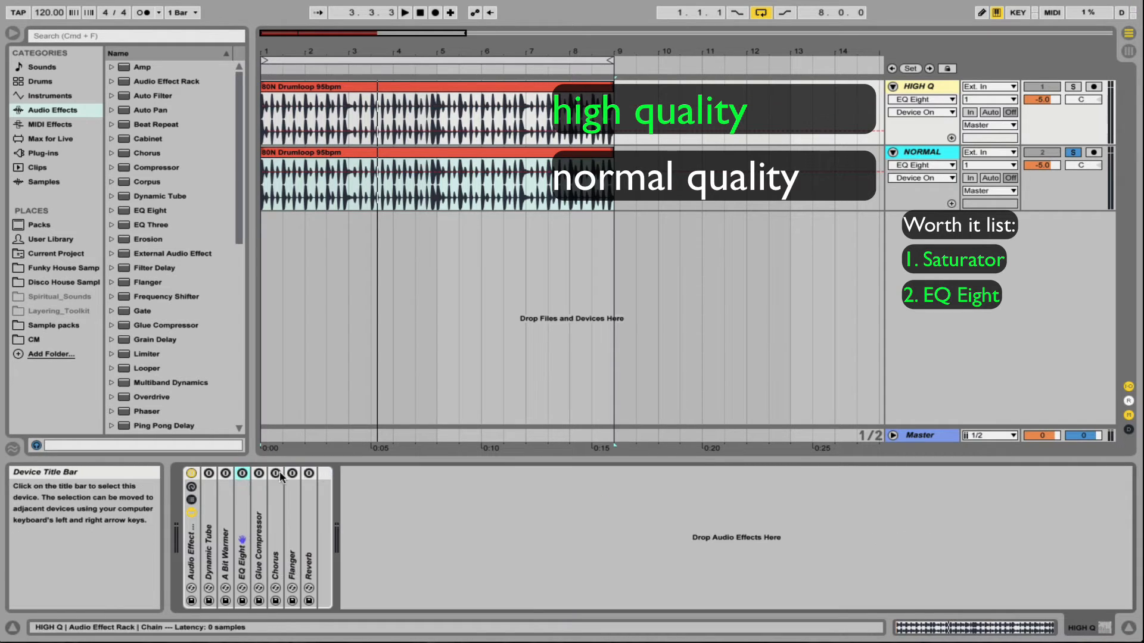
{"action": "double_click", "coordinate": [260, 511]}
{"action": "left_click", "coordinate": [258, 474]}
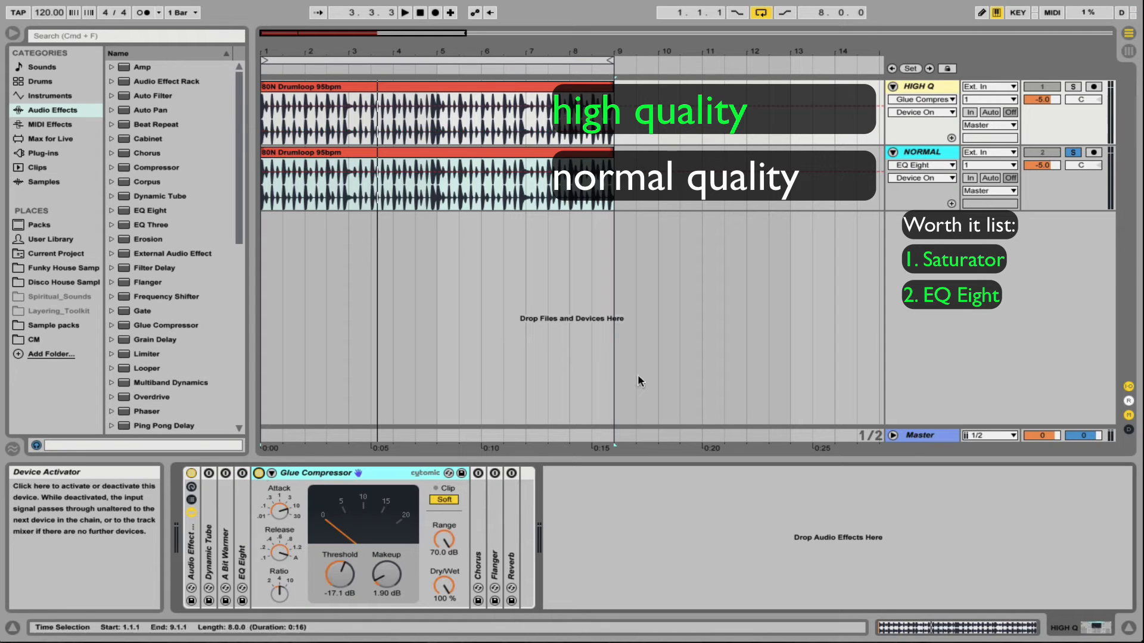
{"action": "right_click", "coordinate": [384, 478]}
{"action": "key", "text": "Escape"}
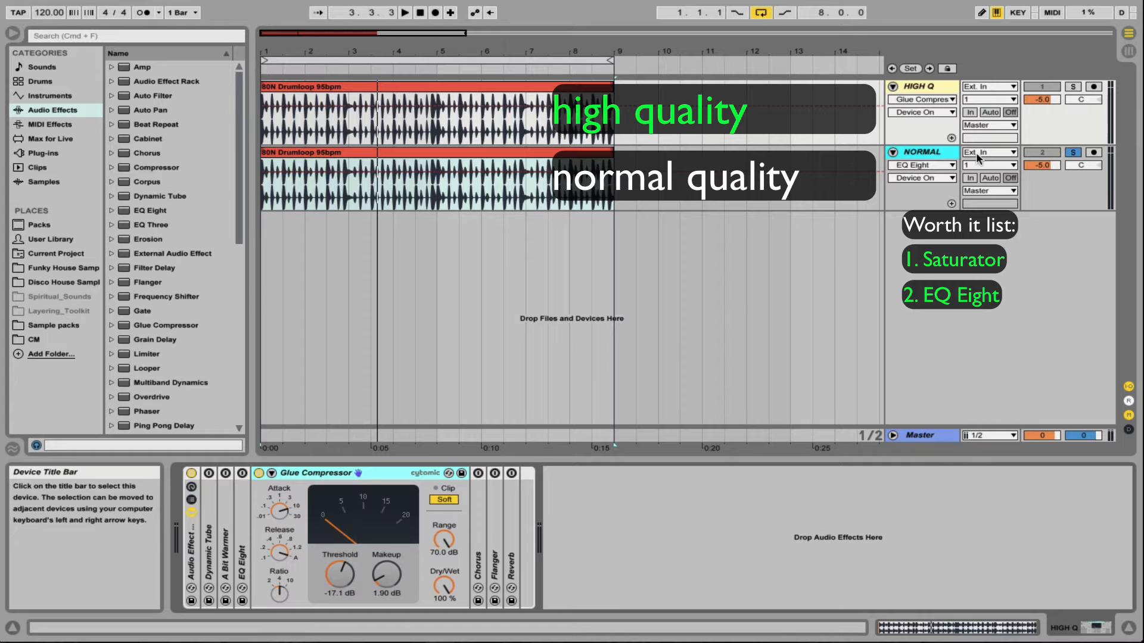
- Replace EQ Eight with Glue Compressor as the active, unfolded device on the NORMAL track
{"action": "left_click", "coordinate": [919, 151]}
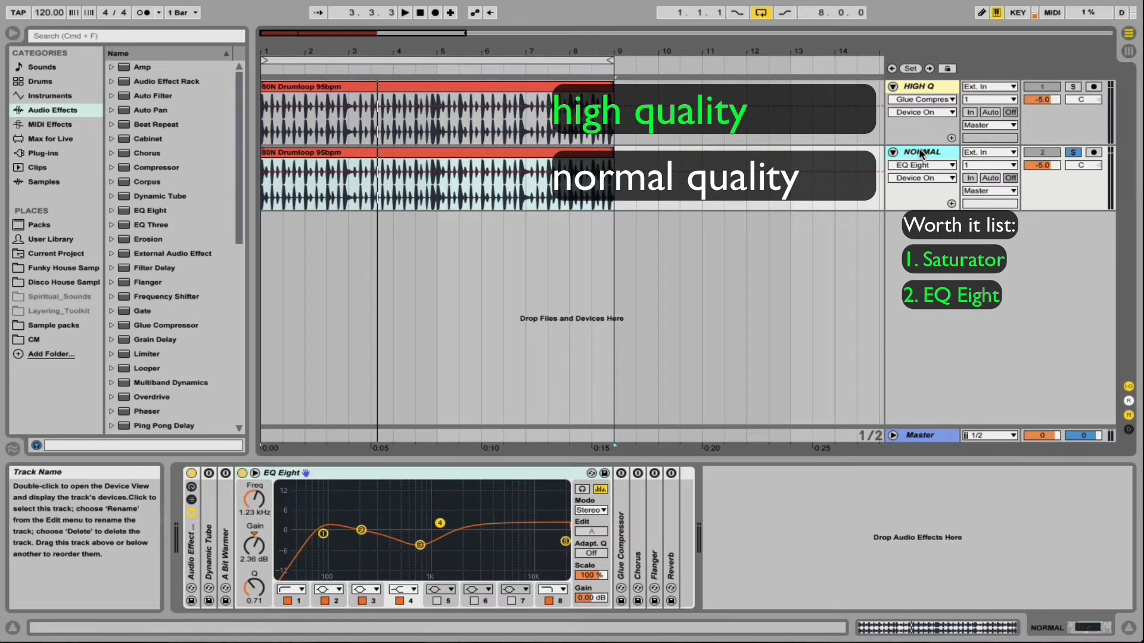
{"action": "left_click", "coordinate": [242, 473]}
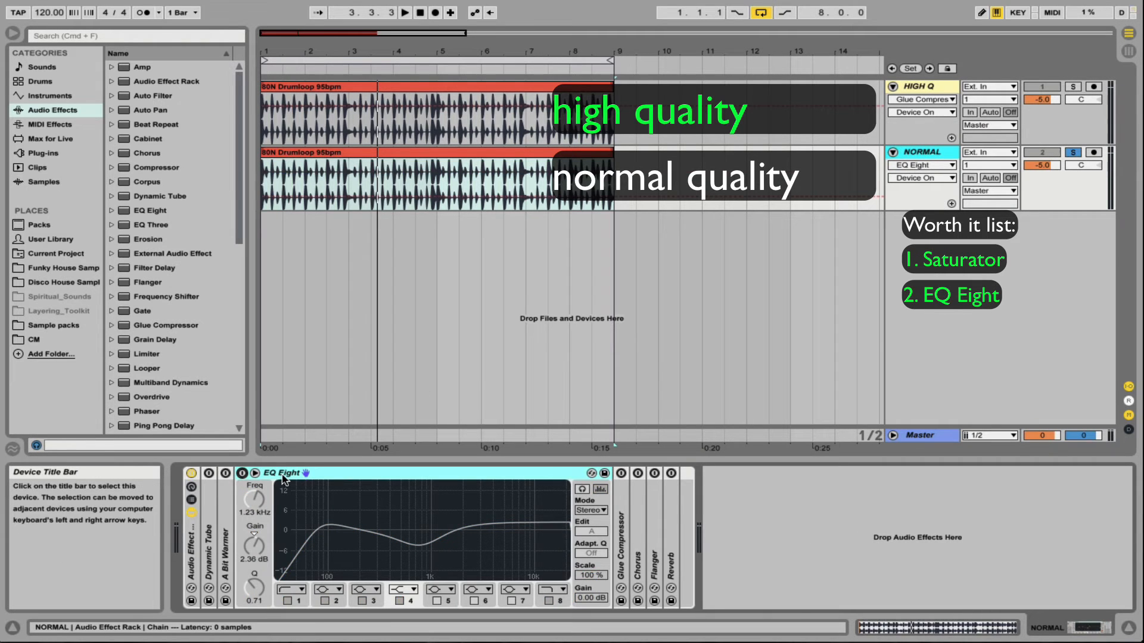
{"action": "double_click", "coordinate": [283, 474]}
{"action": "double_click", "coordinate": [259, 496]}
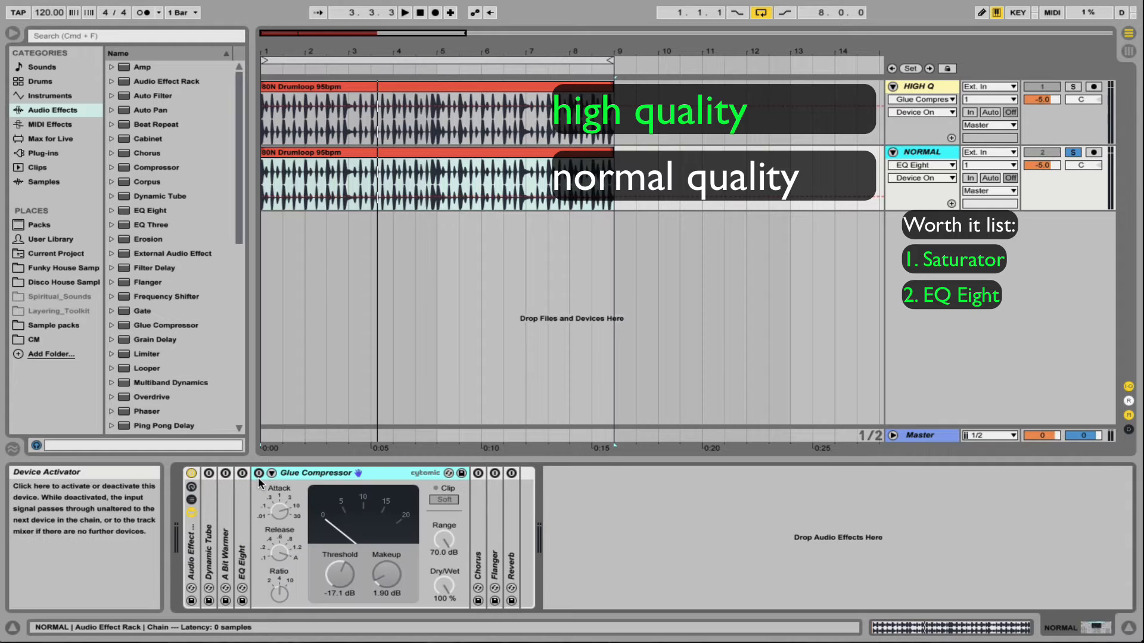
{"action": "right_click", "coordinate": [371, 480]}
{"action": "left_click", "coordinate": [351, 476]}
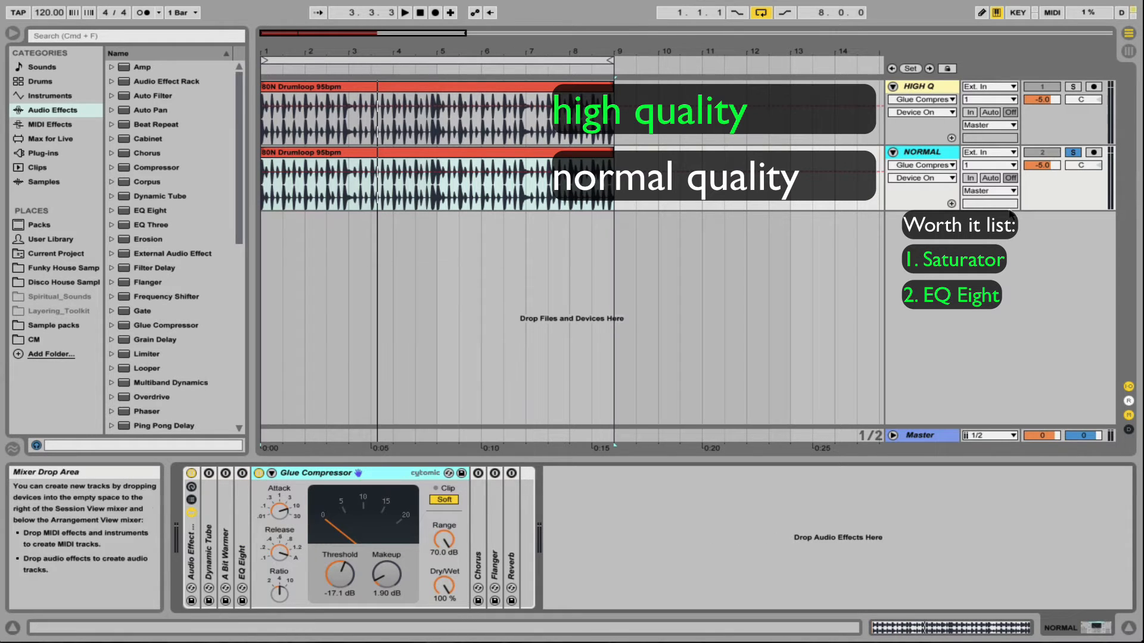
- Play the loop and compare the Glue Compressor sound by soloing the HIGH Q and NORMAL tracks alternately
{"action": "key", "text": "space"}
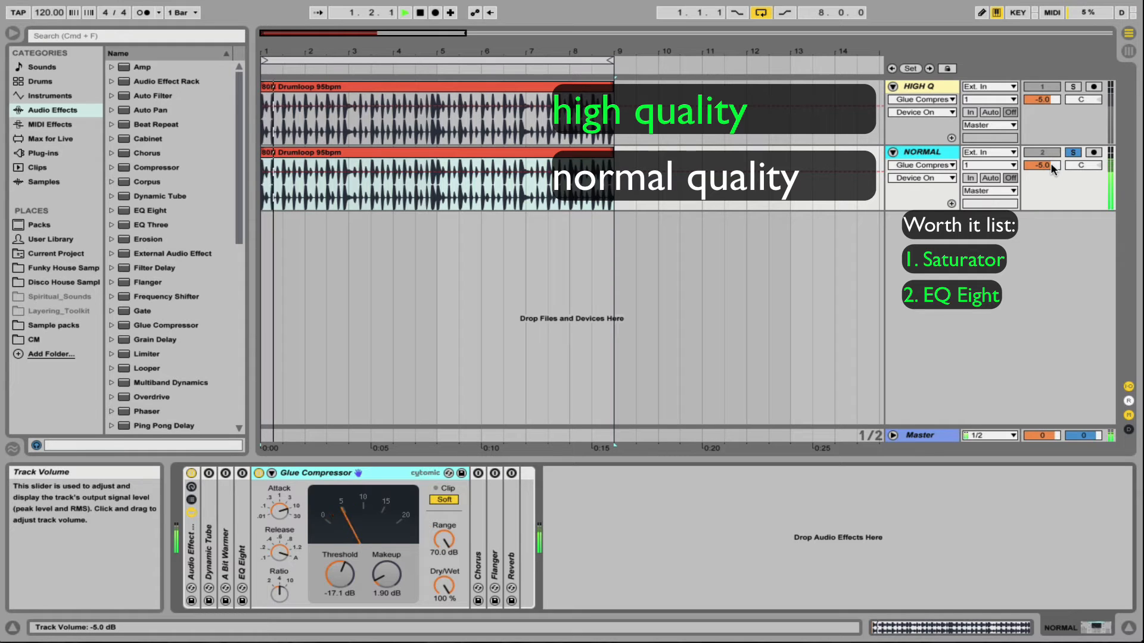
{"action": "left_click", "coordinate": [1073, 87]}
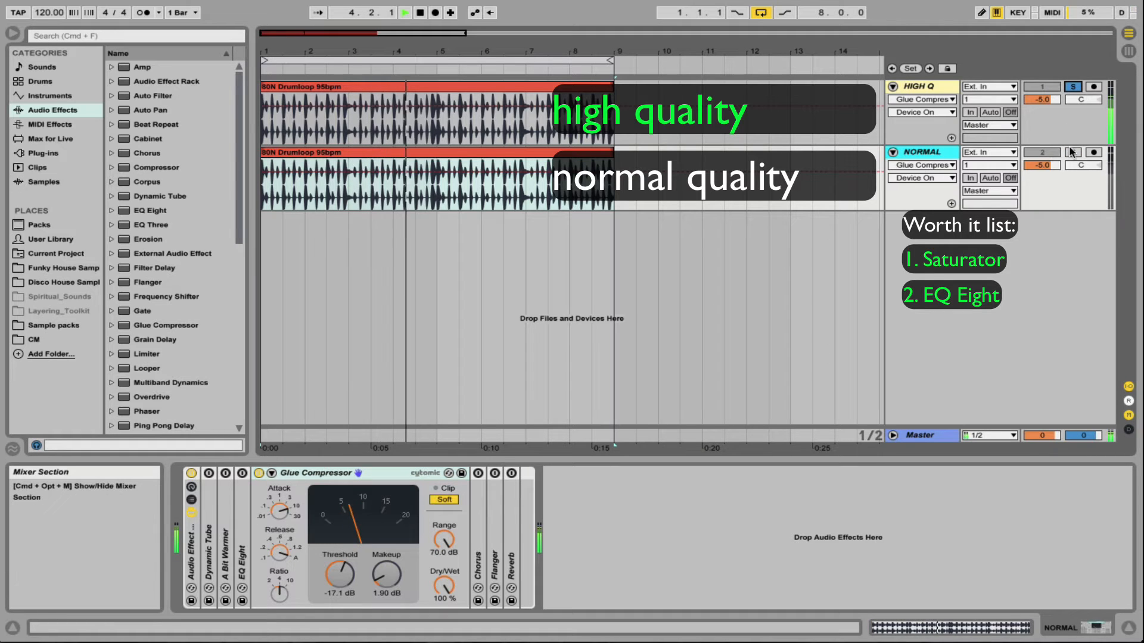
{"action": "left_click", "coordinate": [1073, 153]}
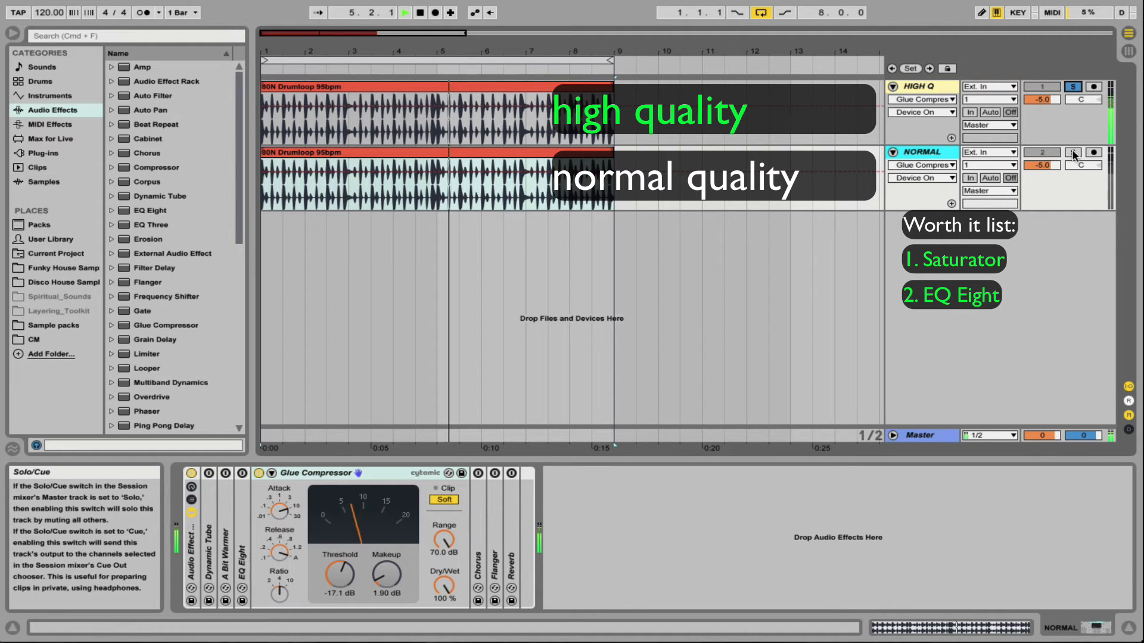
{"action": "left_click", "coordinate": [1075, 86]}
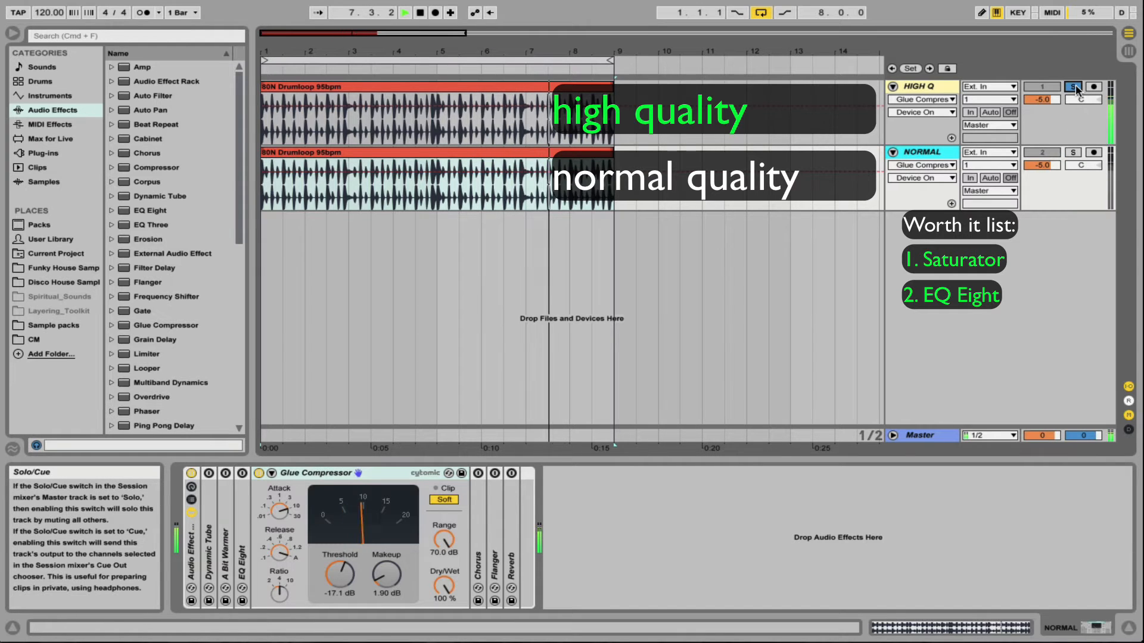
{"action": "left_click", "coordinate": [1075, 152]}
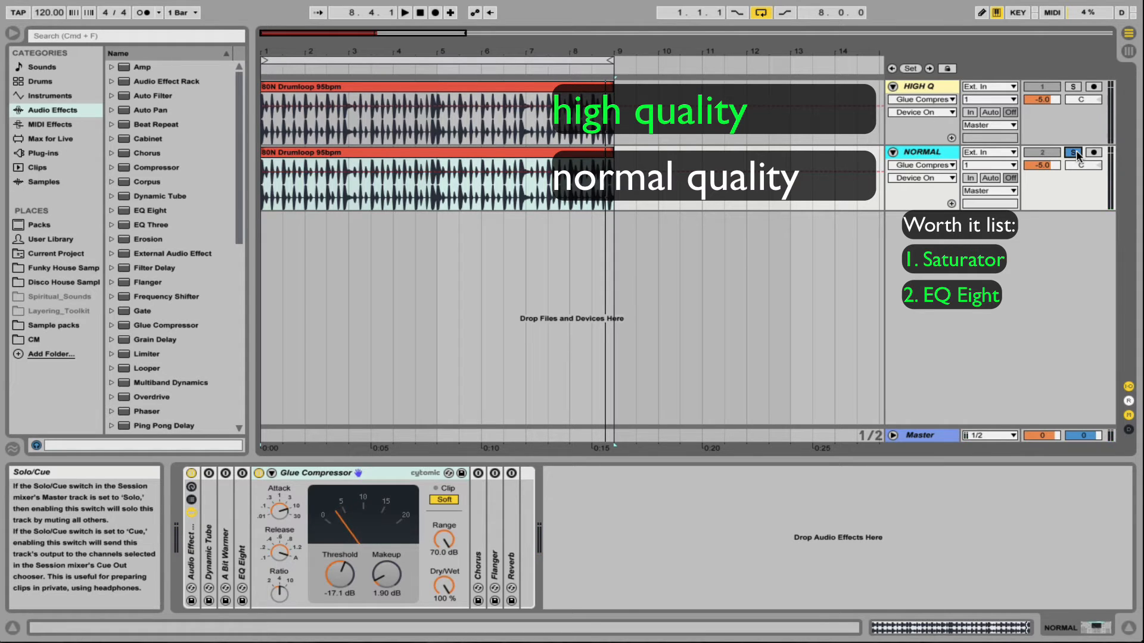
- Turn off and fold Glue Compressor on both the NORMAL and HIGH Q tracks
{"action": "left_click", "coordinate": [259, 473]}
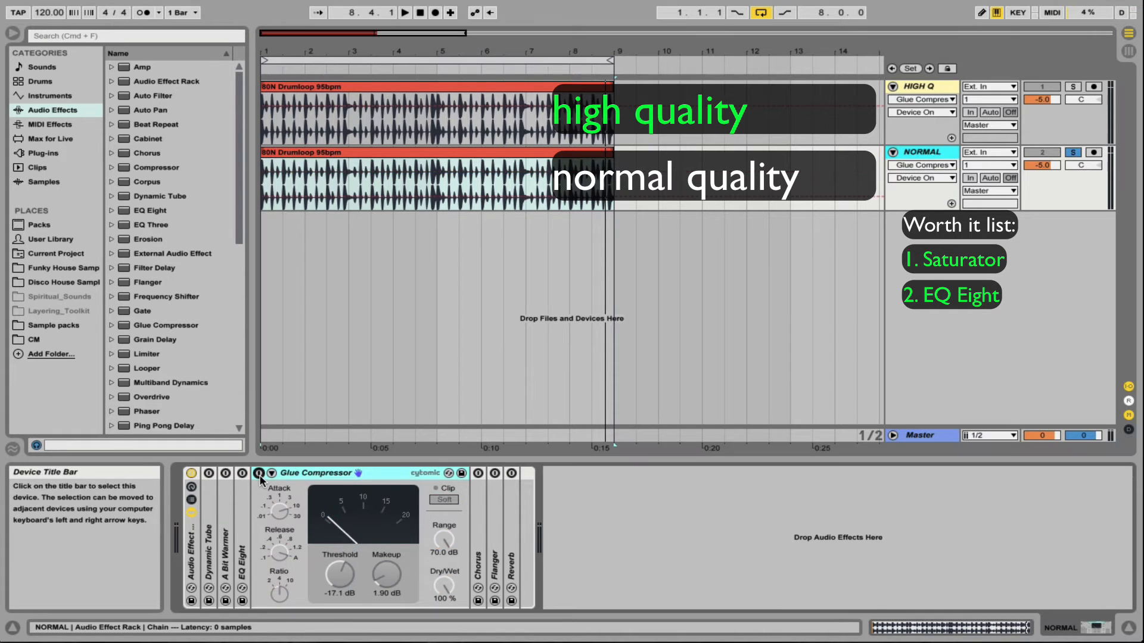
{"action": "double_click", "coordinate": [347, 473]}
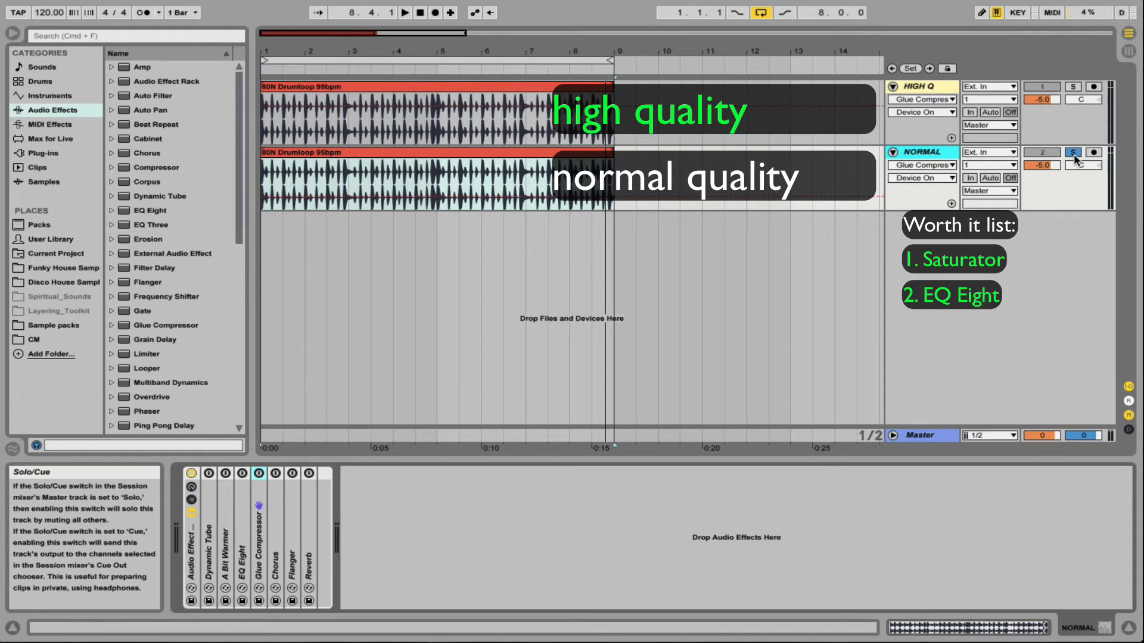
{"action": "left_click", "coordinate": [923, 86]}
{"action": "left_click", "coordinate": [260, 473]}
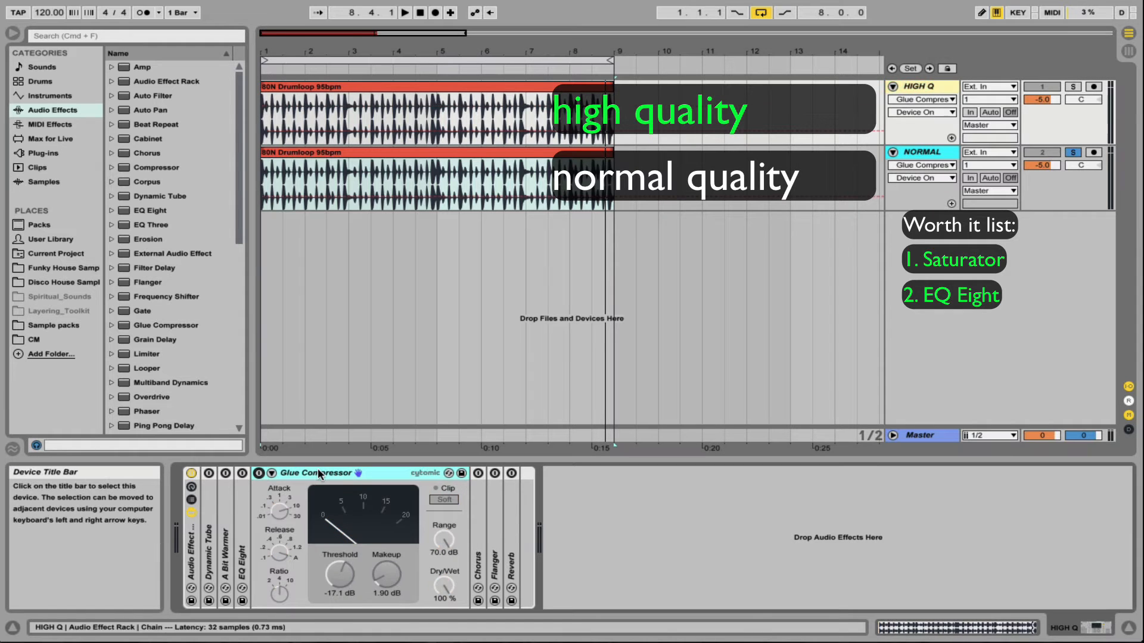
{"action": "double_click", "coordinate": [318, 470]}
- Unfold and turn on Chorus on both the HIGH Q and NORMAL tracks
{"action": "double_click", "coordinate": [274, 502]}
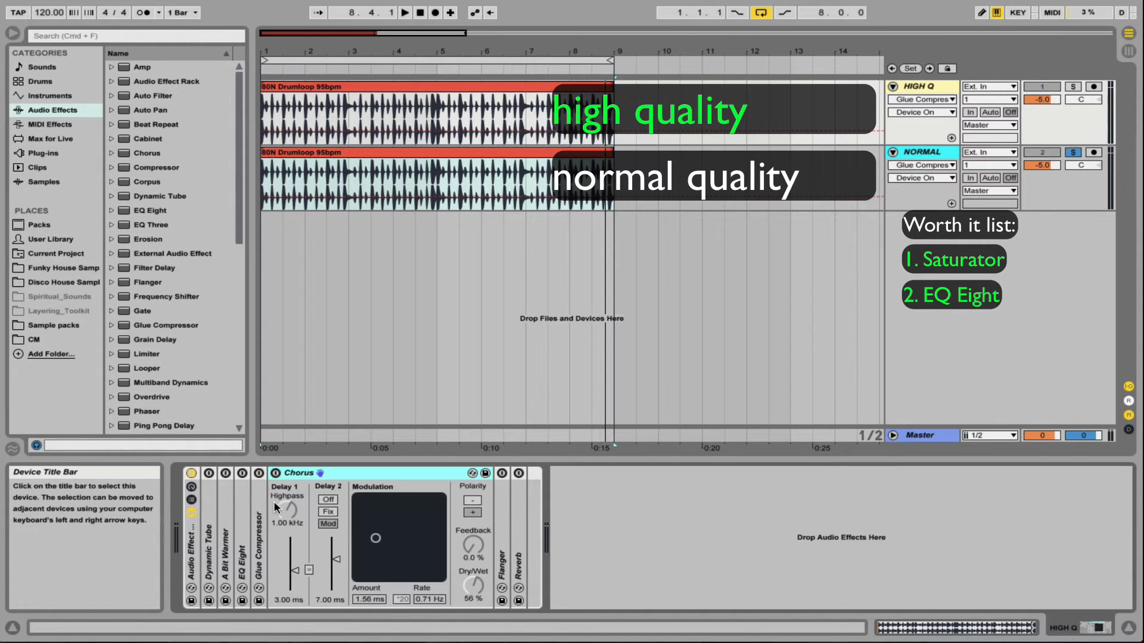
{"action": "left_click", "coordinate": [275, 473]}
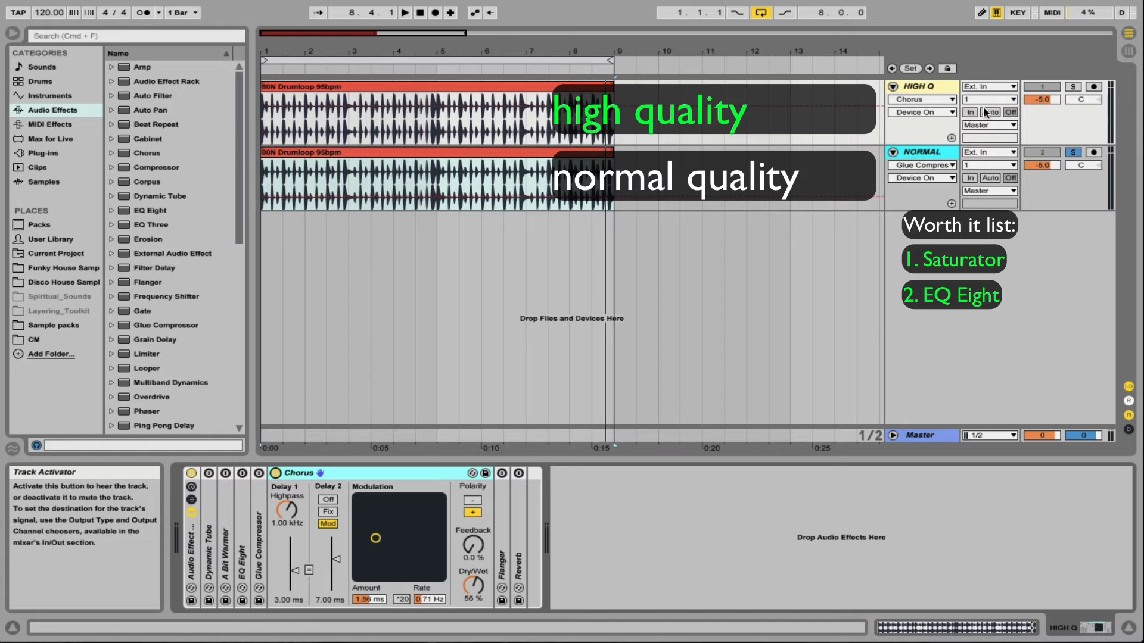
{"action": "left_click", "coordinate": [917, 88]}
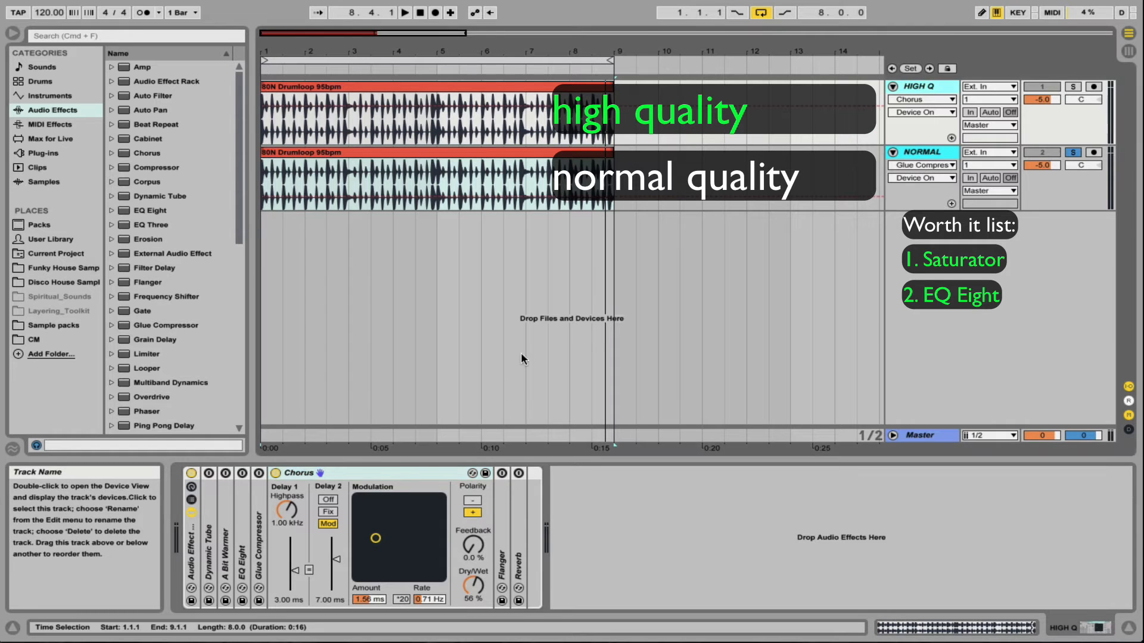
{"action": "left_click", "coordinate": [925, 149]}
{"action": "double_click", "coordinate": [272, 519]}
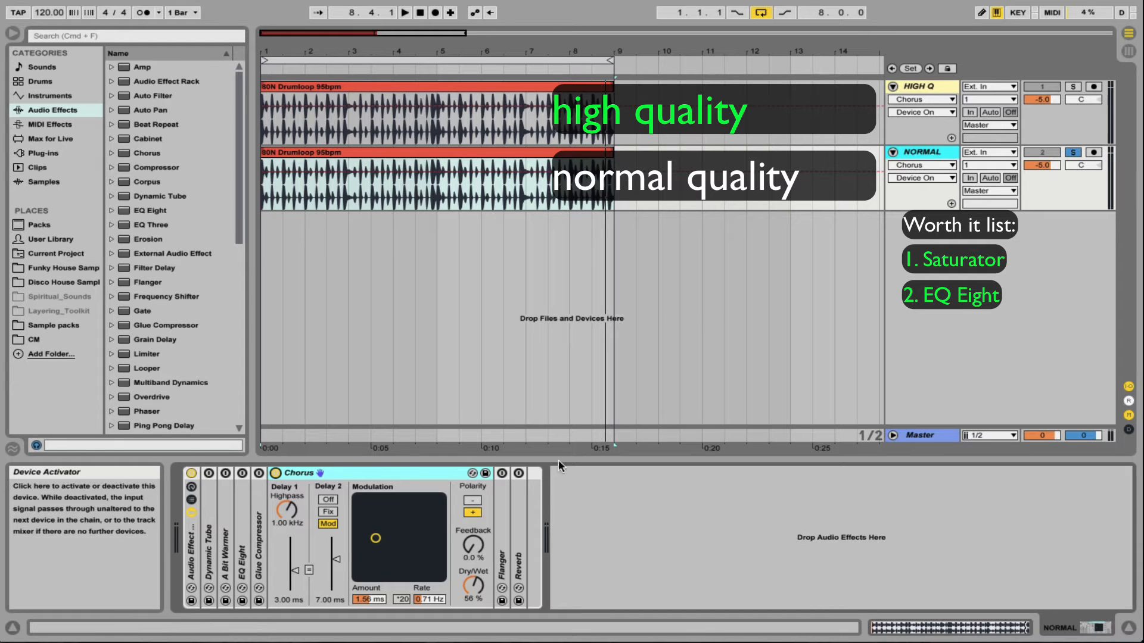
- Play the loop, compare the Chorus sound by soloing the NORMAL and HIGH Q tracks alternately, and check the Crisp option of Chorus on NORMAL
{"action": "left_click", "coordinate": [921, 152]}
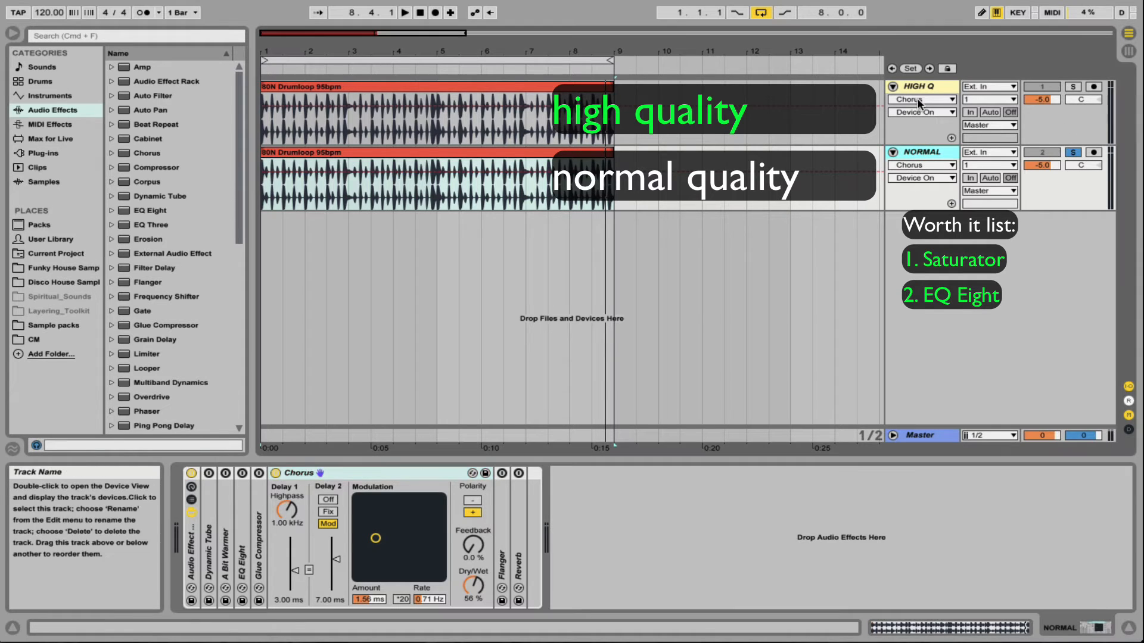
{"action": "left_click", "coordinate": [924, 87]}
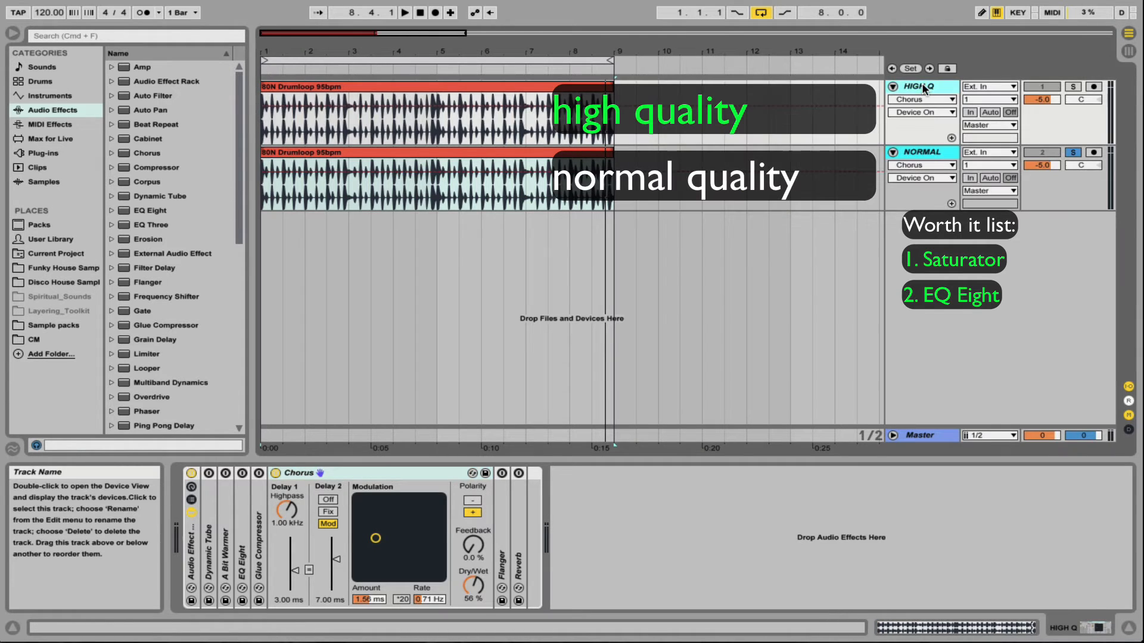
{"action": "left_click", "coordinate": [918, 153]}
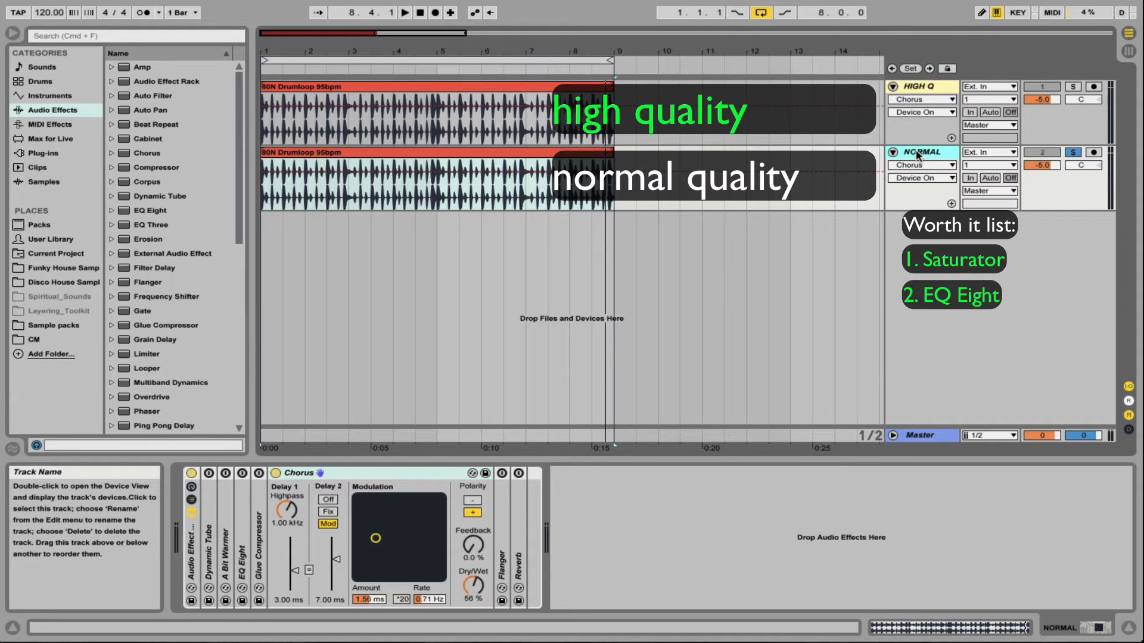
{"action": "key", "text": "space"}
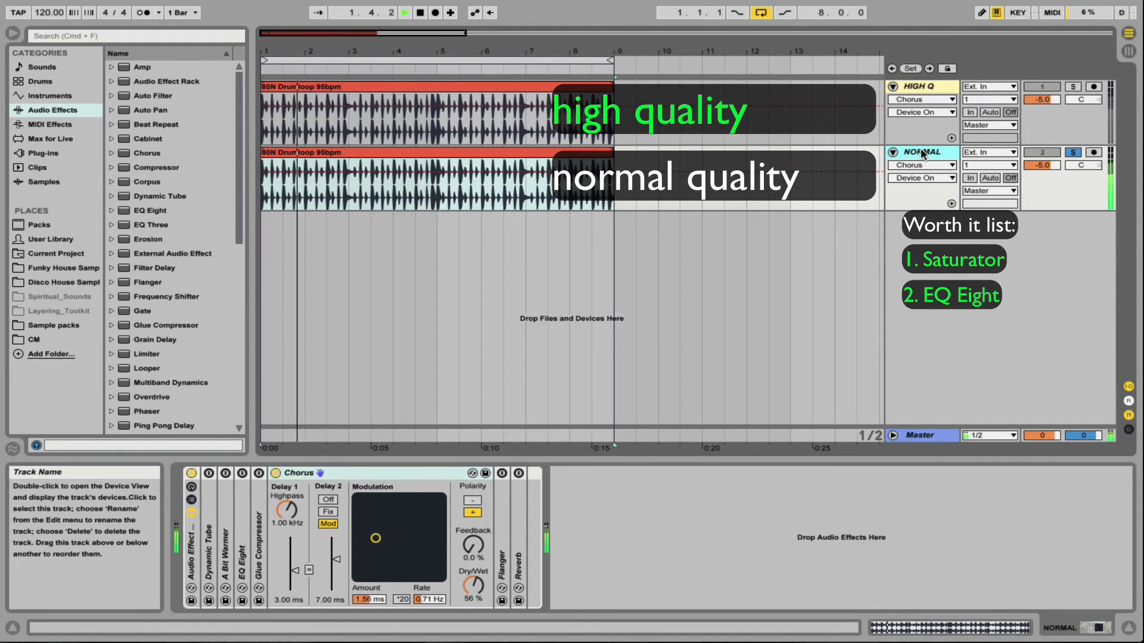
{"action": "left_click", "coordinate": [1073, 86]}
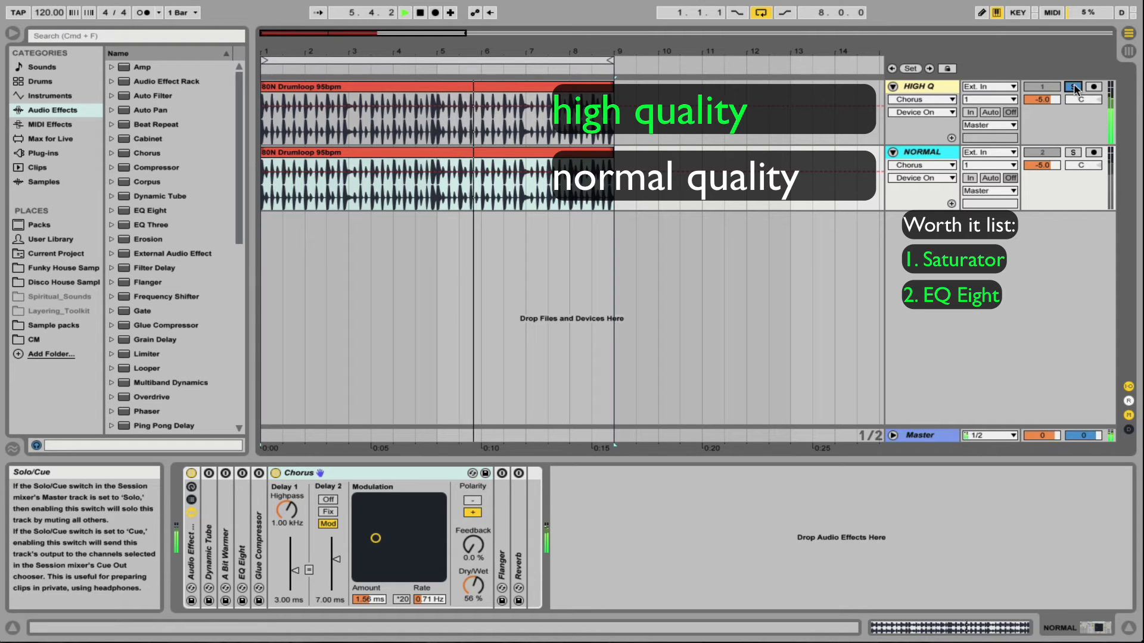
{"action": "left_click", "coordinate": [1073, 152]}
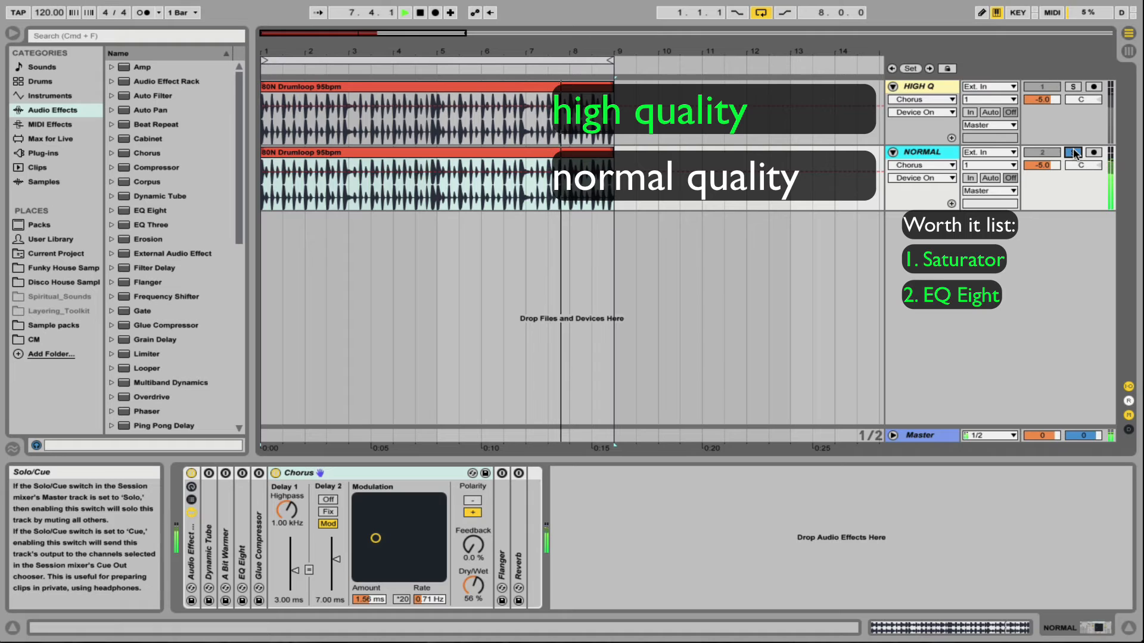
{"action": "left_click", "coordinate": [1073, 86]}
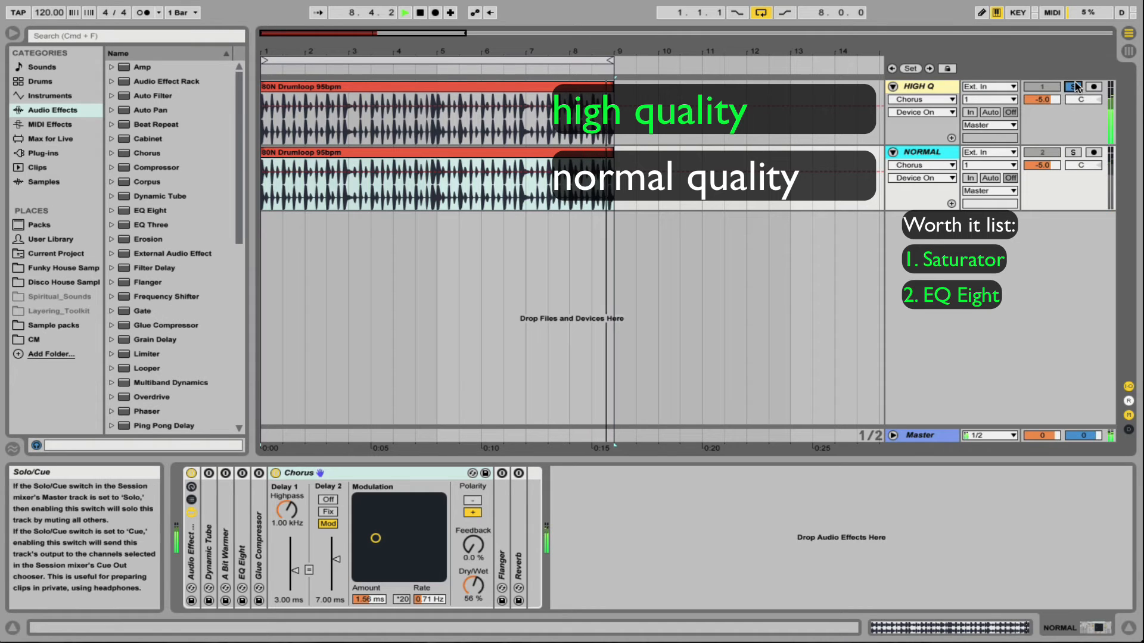
{"action": "left_click", "coordinate": [1074, 154]}
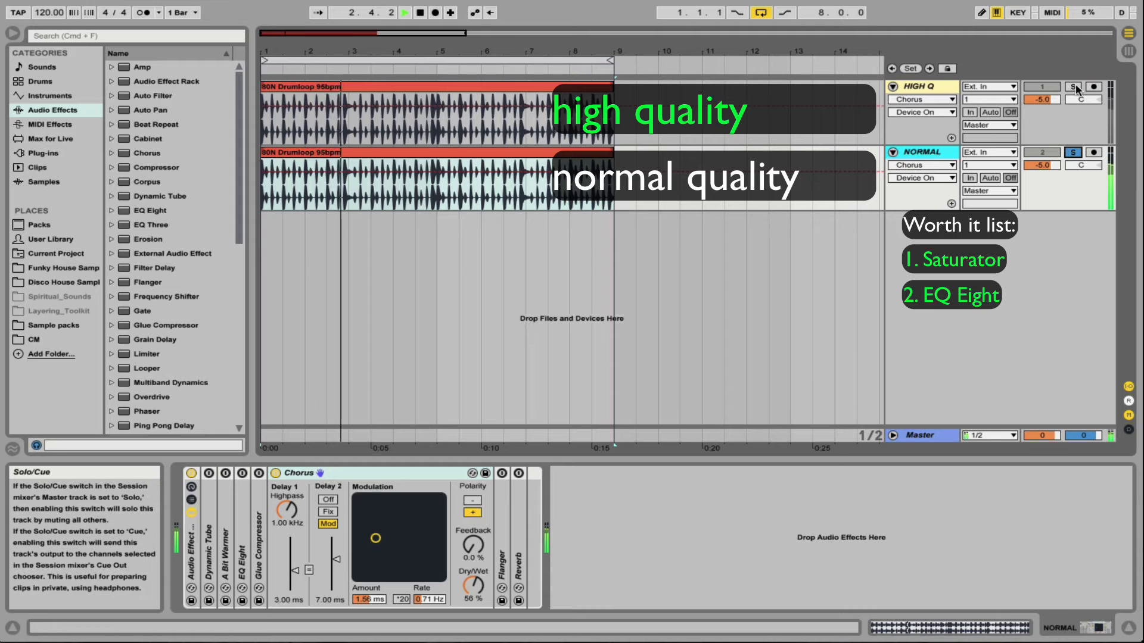
{"action": "left_click", "coordinate": [1073, 87]}
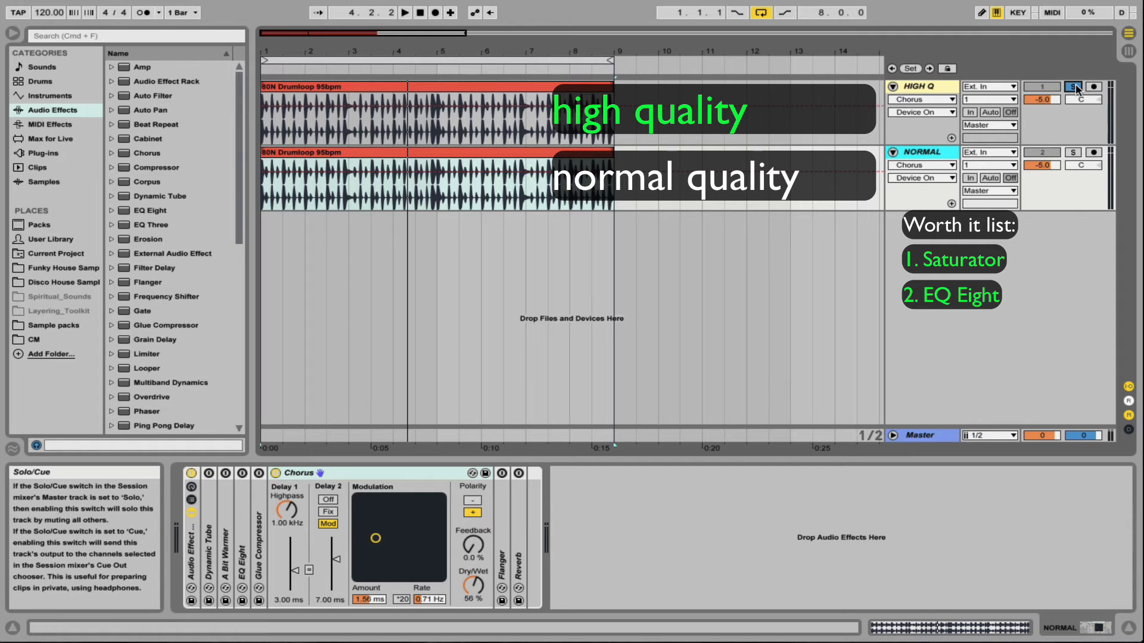
{"action": "right_click", "coordinate": [431, 470]}
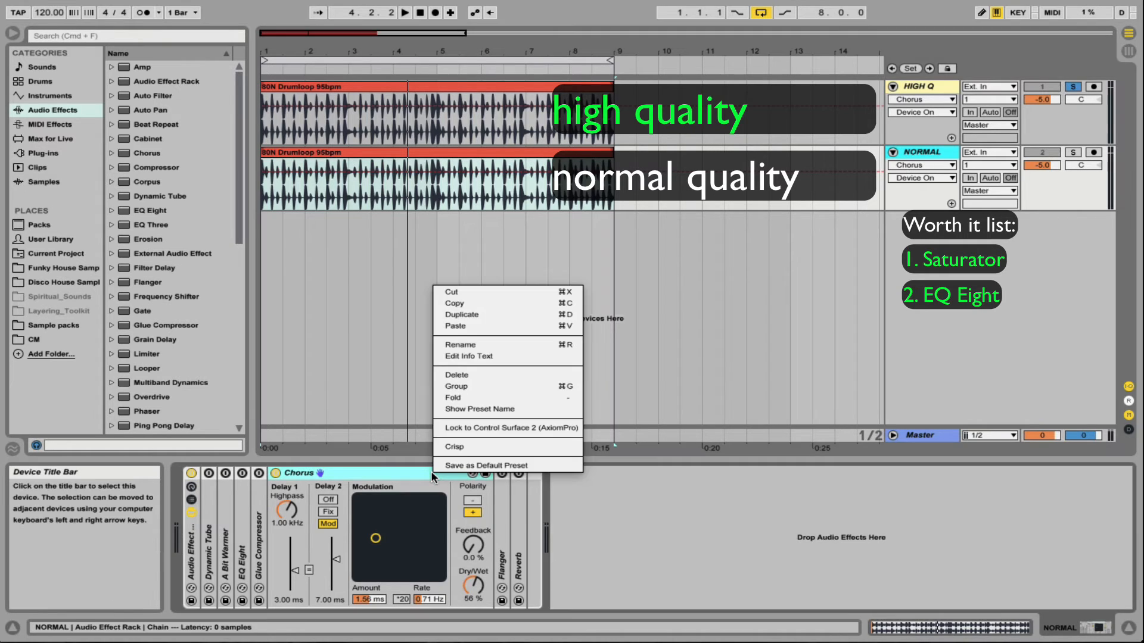
{"action": "left_click", "coordinate": [382, 471]}
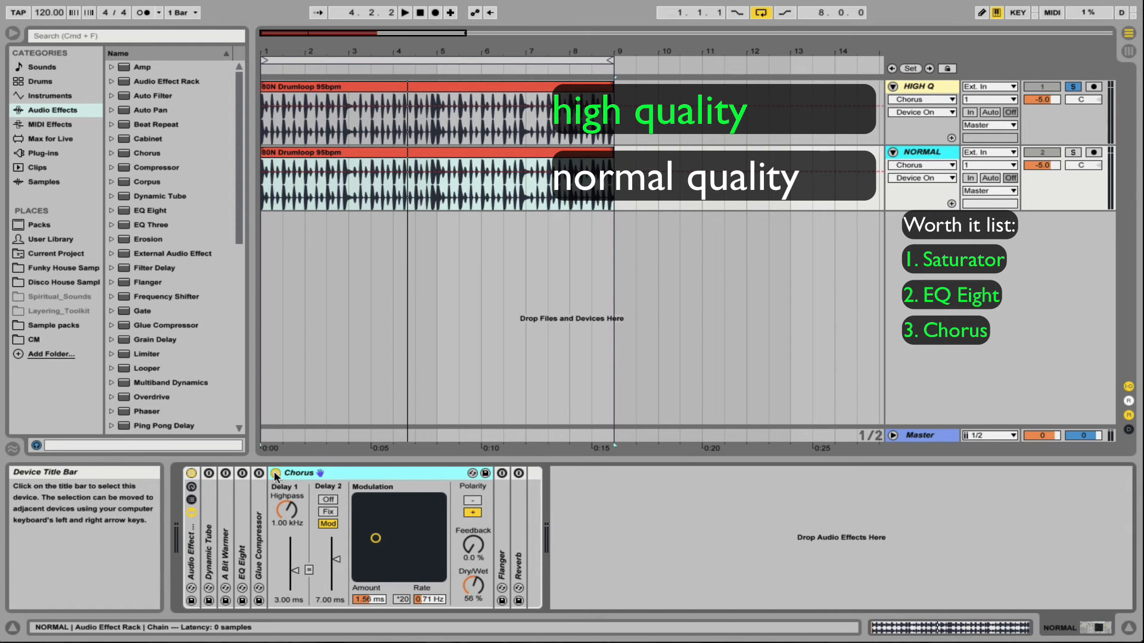
- Replace Chorus with Flanger as the active, unfolded device on both the NORMAL and HIGH Q tracks
{"action": "double_click", "coordinate": [398, 470]}
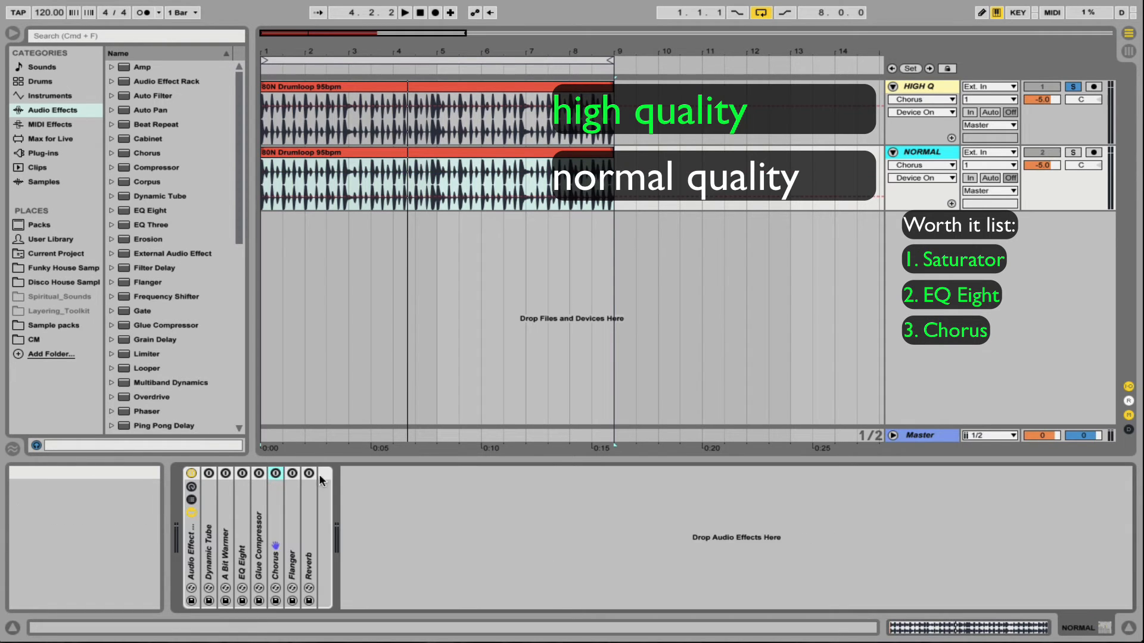
{"action": "double_click", "coordinate": [287, 511]}
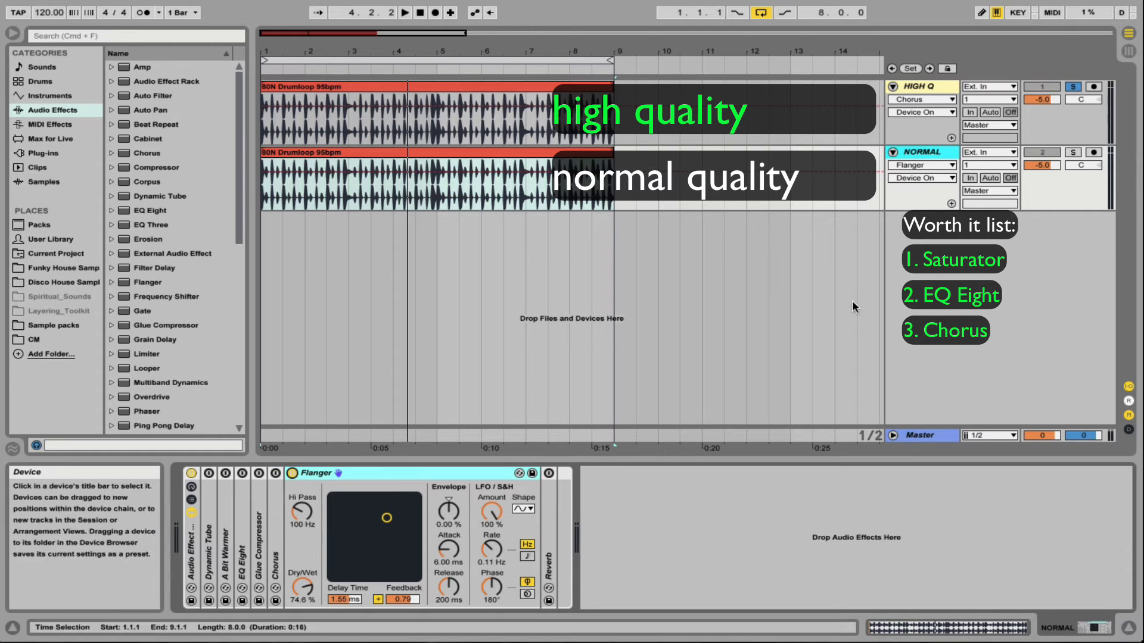
{"action": "left_click", "coordinate": [921, 87]}
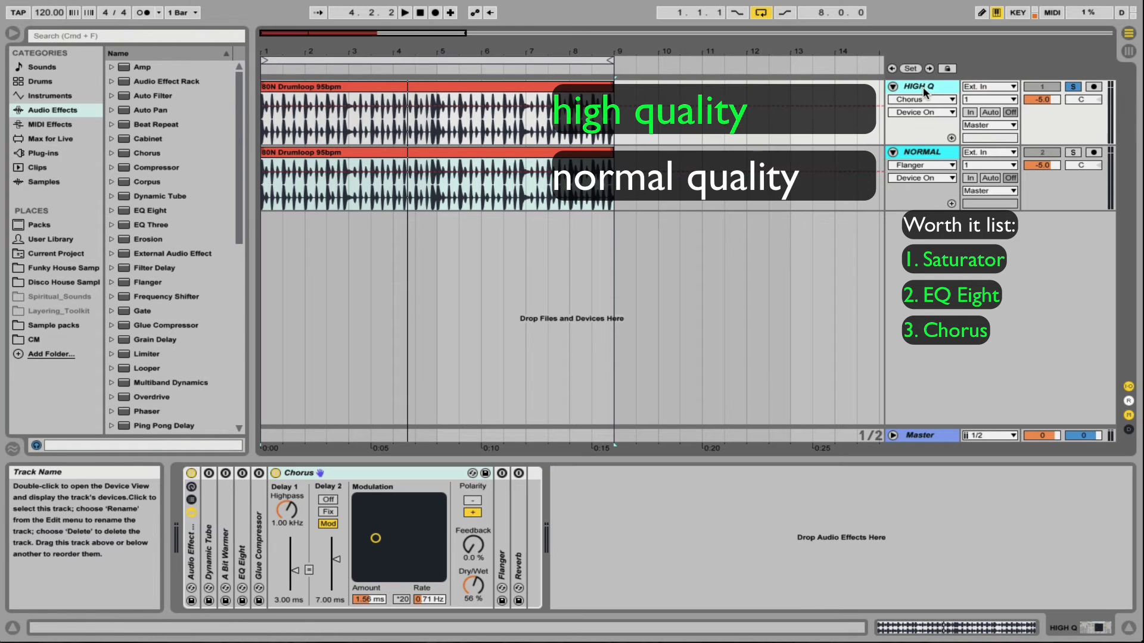
{"action": "left_click", "coordinate": [276, 471]}
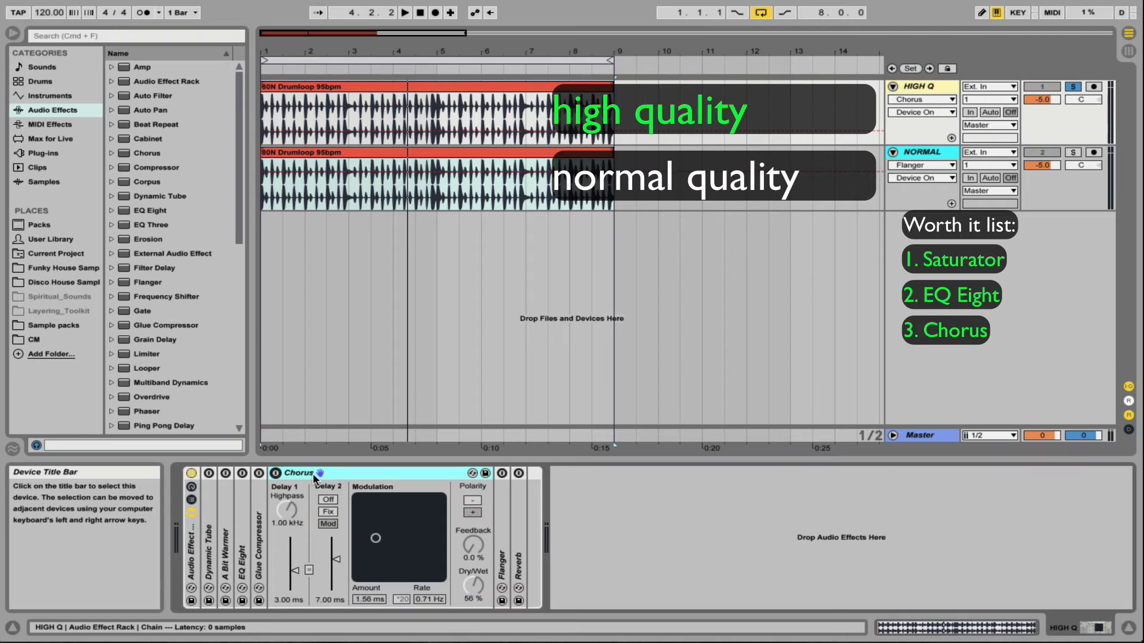
{"action": "double_click", "coordinate": [312, 473]}
{"action": "double_click", "coordinate": [289, 498]}
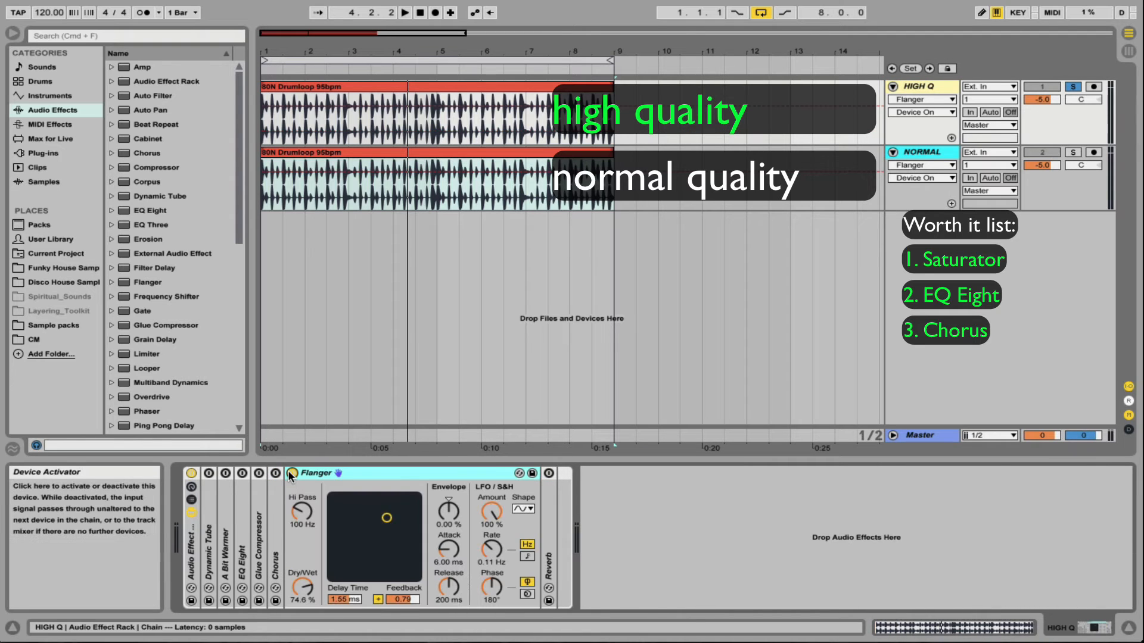
- Play the loop and compare the Flanger sound by soloing the NORMAL and HIGH Q tracks alternately
{"action": "left_click", "coordinate": [917, 148]}
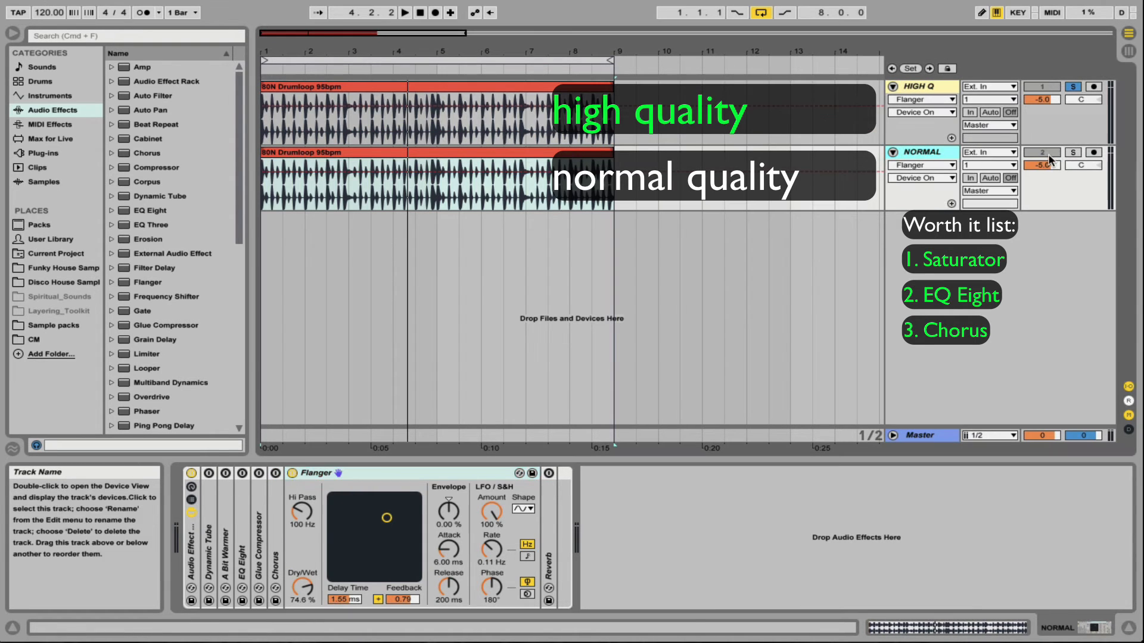
{"action": "right_click", "coordinate": [405, 469]}
{"action": "left_click", "coordinate": [387, 476]}
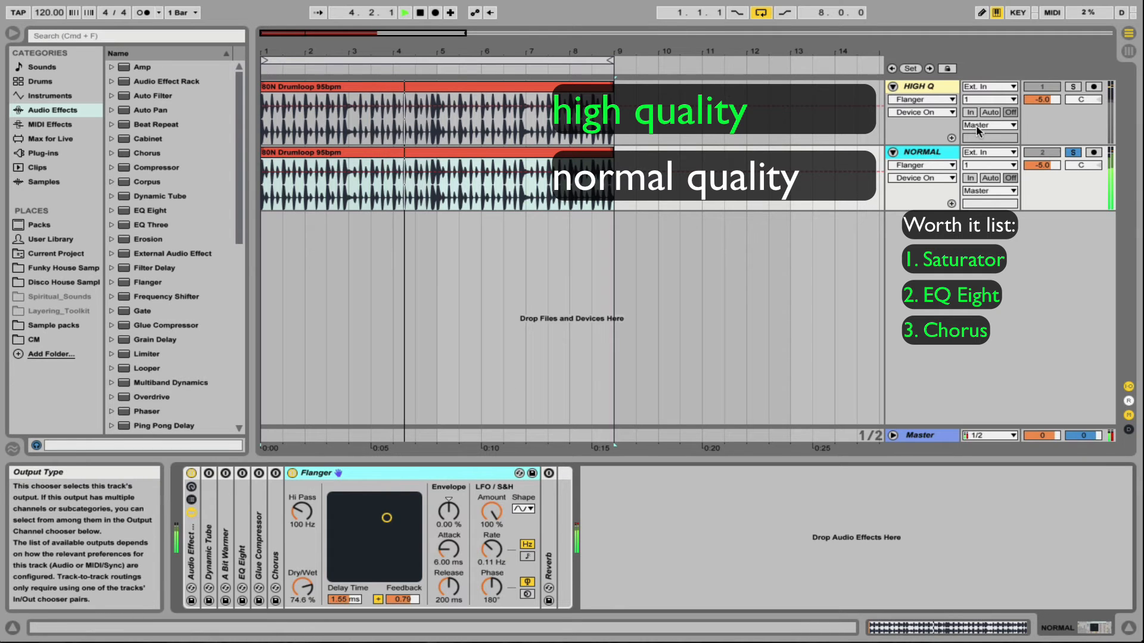
{"action": "left_click", "coordinate": [1074, 87]}
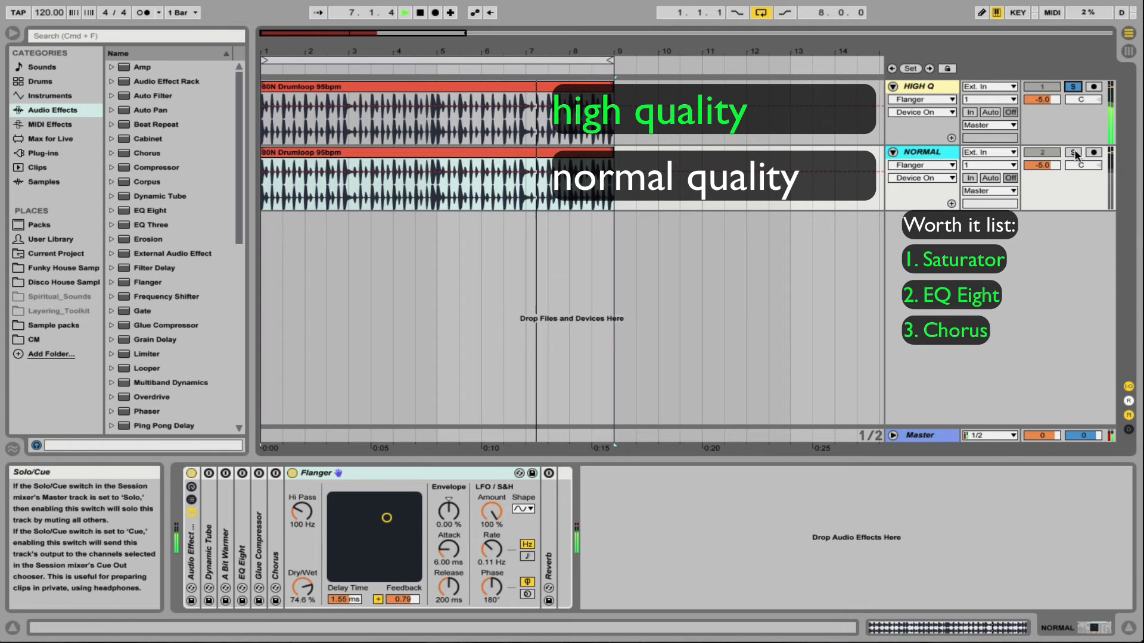
{"action": "left_click", "coordinate": [1074, 153]}
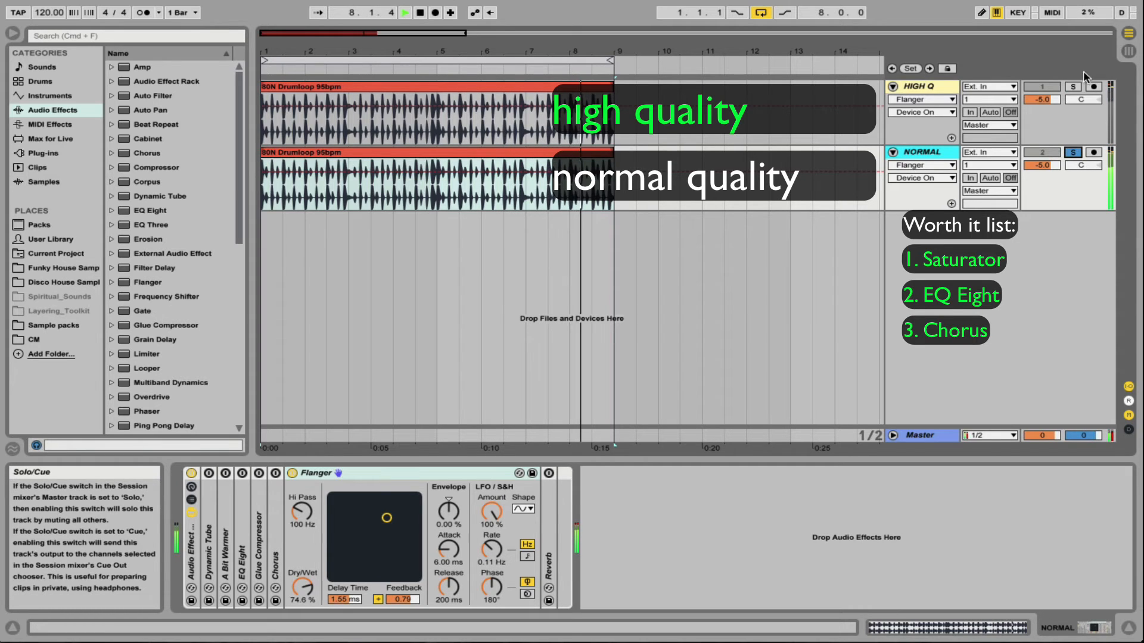
{"action": "left_click", "coordinate": [1074, 86]}
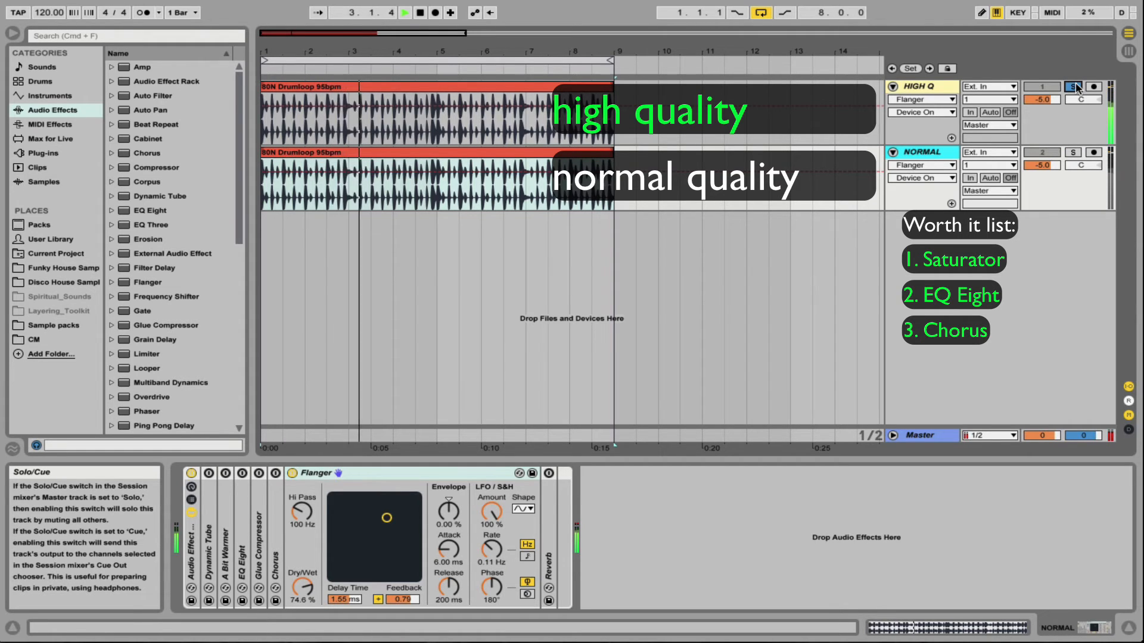
{"action": "left_click", "coordinate": [1073, 152]}
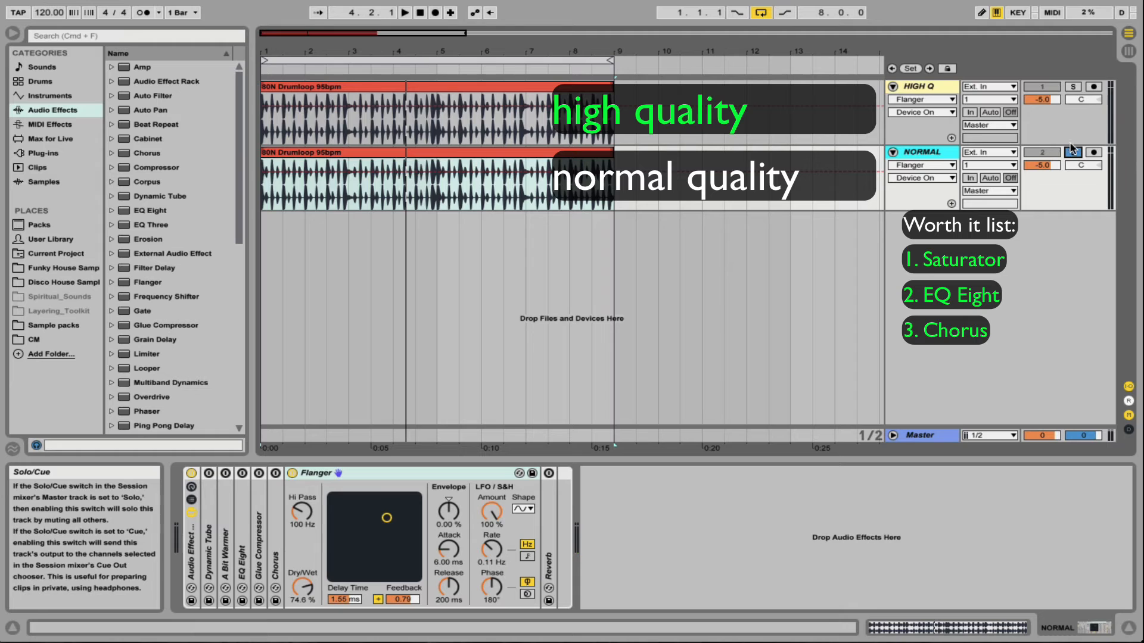
- Examine the Flanger on the HIGH Q and NORMAL tracks and check its Hi-Quality option on NORMAL
{"action": "left_click", "coordinate": [937, 85], "text": "shift"}
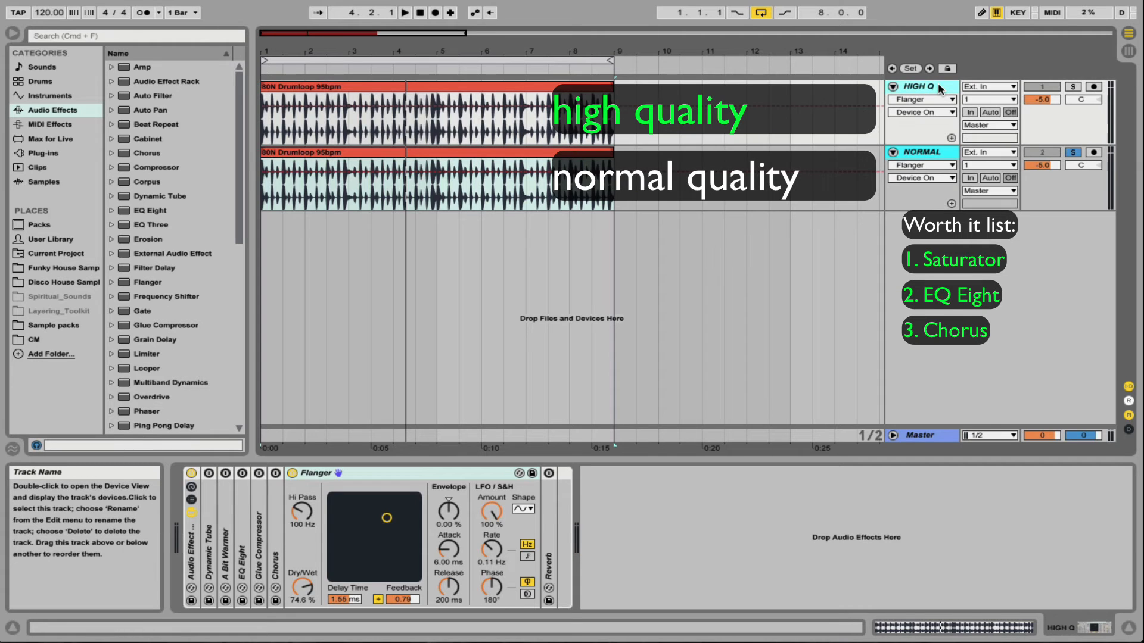
{"action": "left_click", "coordinate": [921, 153]}
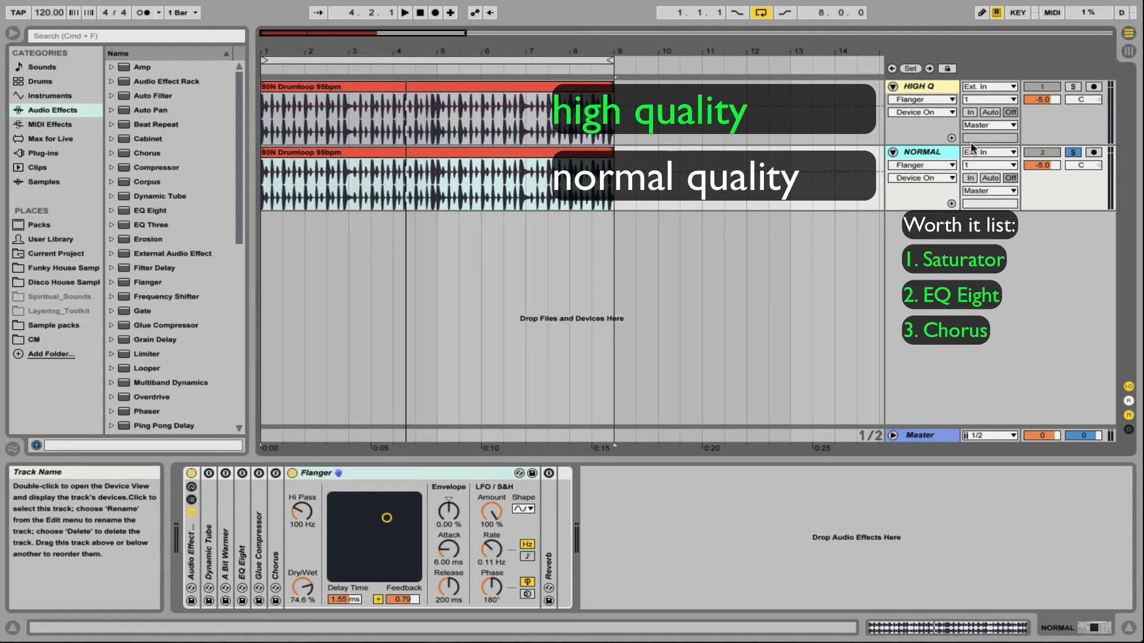
{"action": "right_click", "coordinate": [350, 467]}
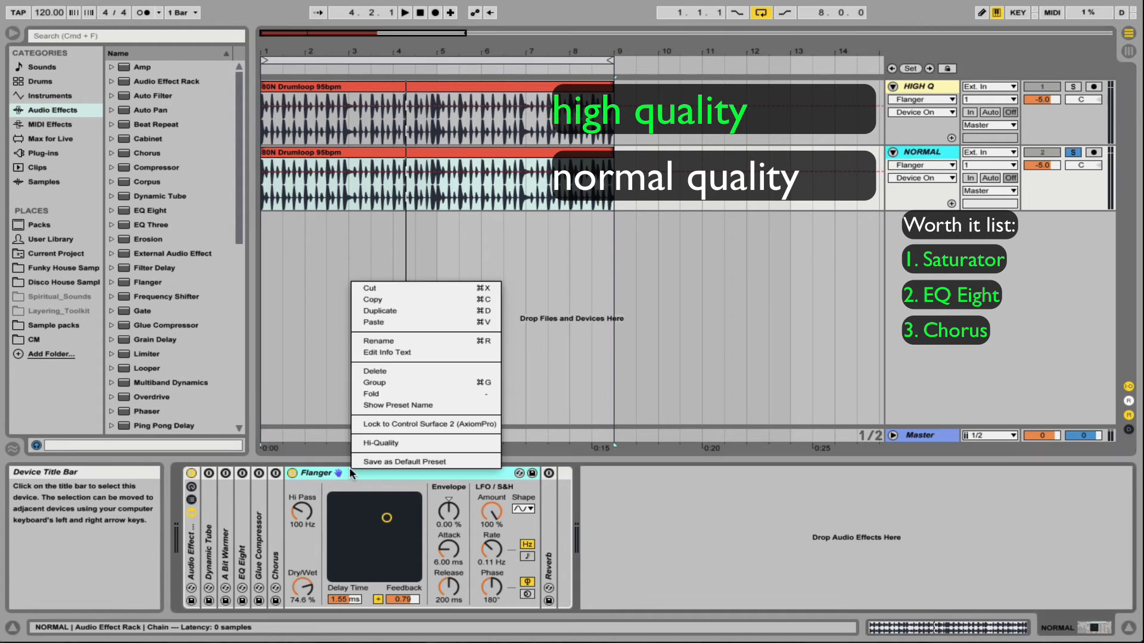
{"action": "left_click", "coordinate": [342, 471]}
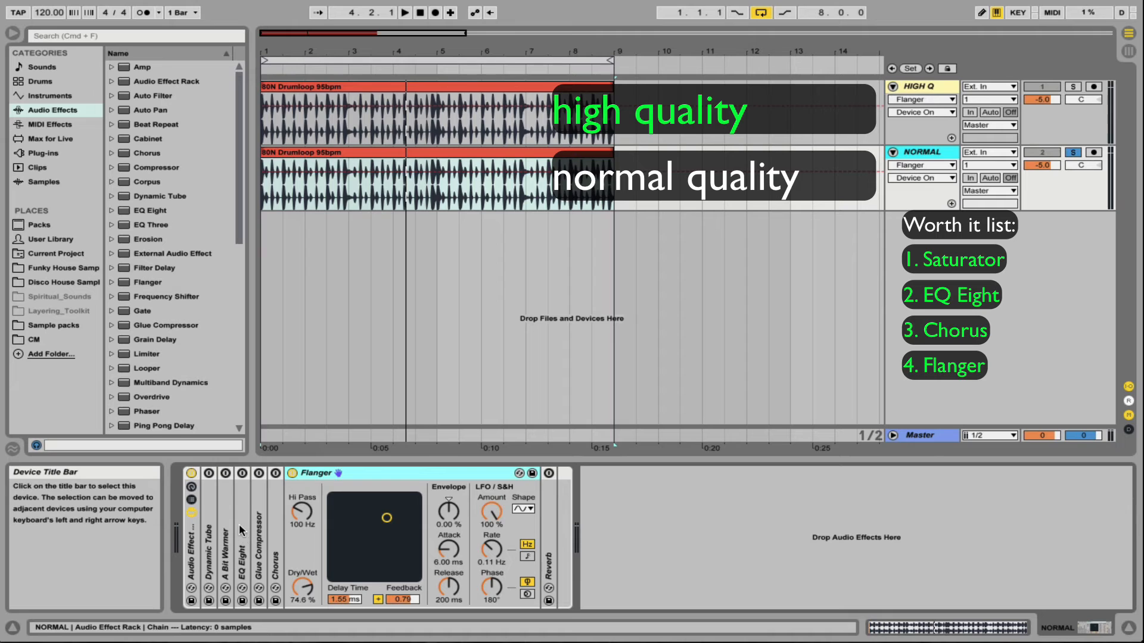
- On the NORMAL track, turn off and fold Flanger and make Reverb the active, unfolded device
{"action": "left_click", "coordinate": [292, 473]}
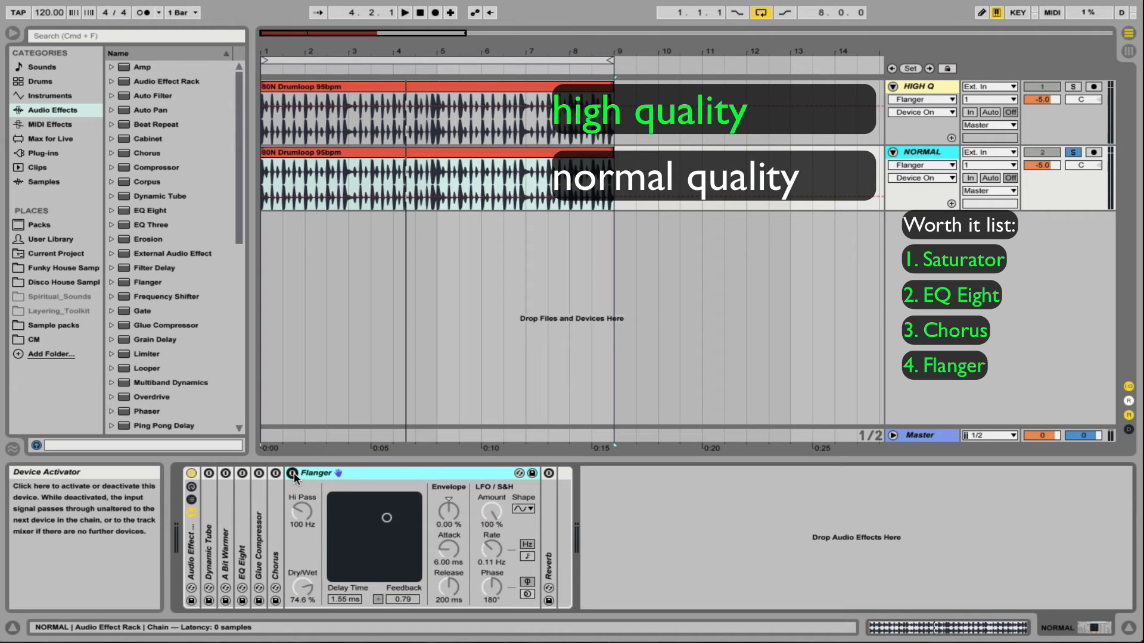
{"action": "double_click", "coordinate": [357, 471]}
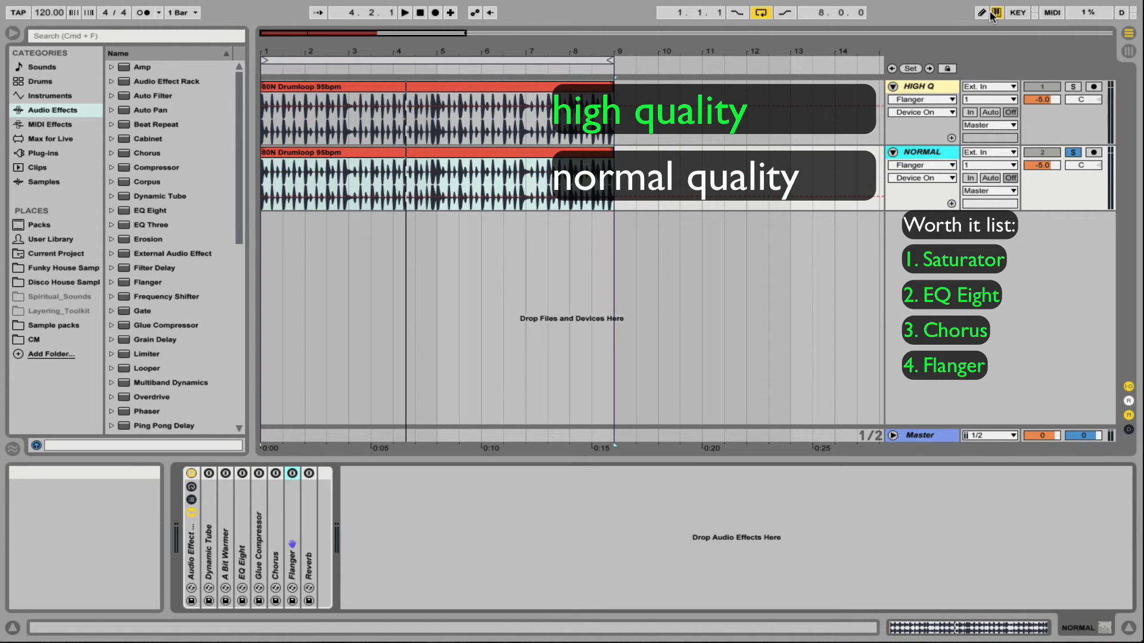
{"action": "left_click", "coordinate": [933, 84]}
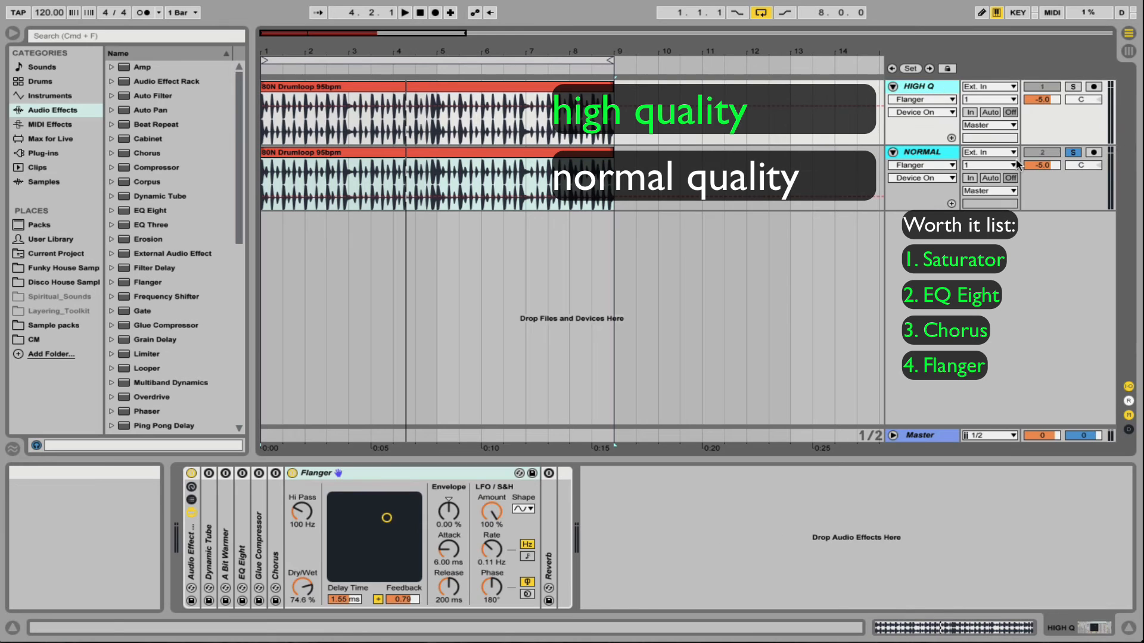
{"action": "left_click", "coordinate": [937, 154]}
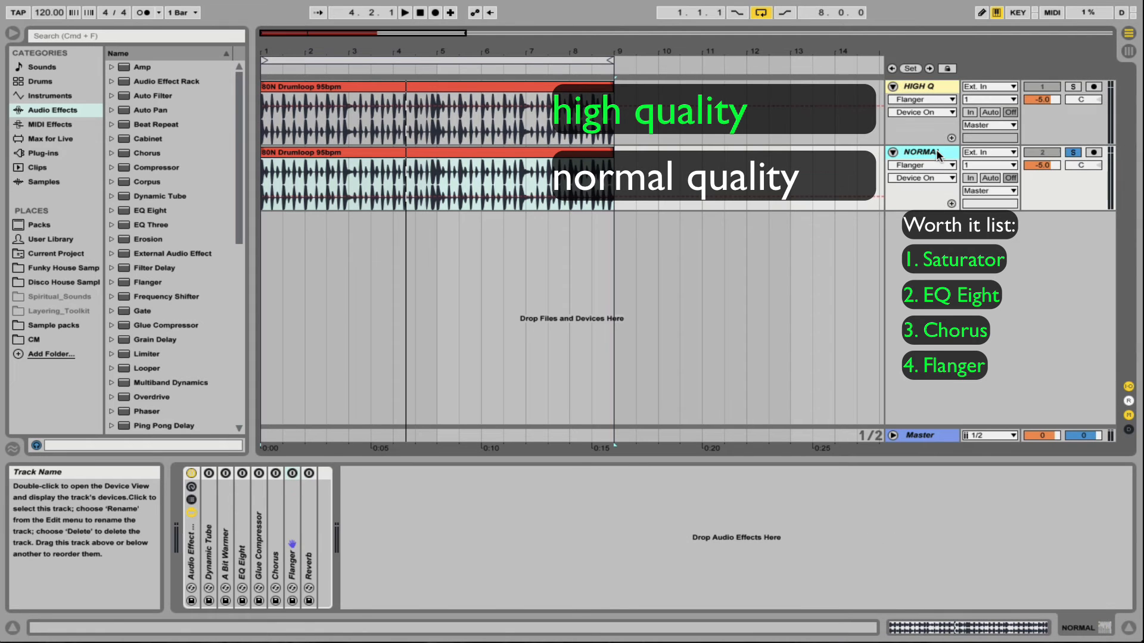
{"action": "double_click", "coordinate": [305, 491]}
{"action": "left_click", "coordinate": [310, 473]}
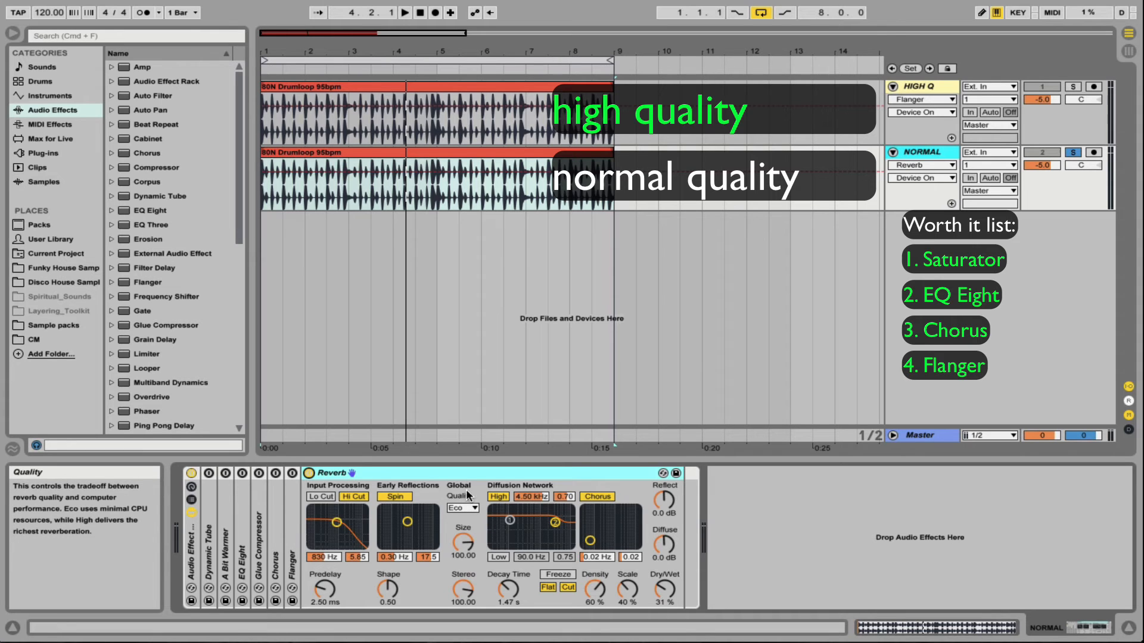
- Replace Flanger with Reverb as the active, unfolded device on the HIGH Q track
{"action": "left_click", "coordinate": [931, 85]}
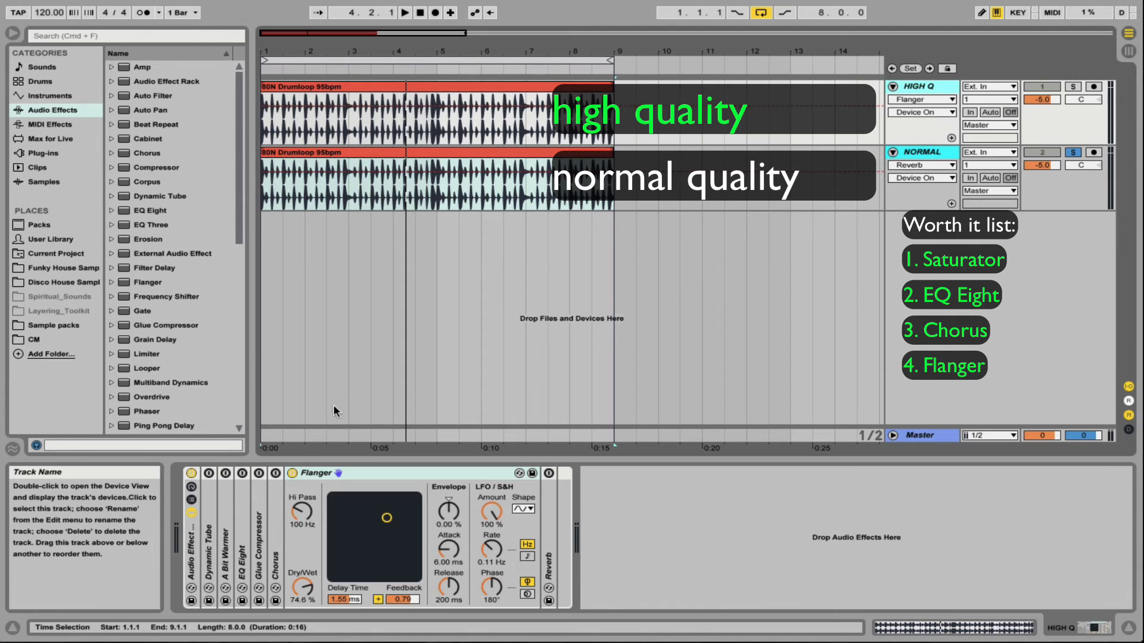
{"action": "double_click", "coordinate": [344, 471]}
{"action": "key", "text": "super+v"}
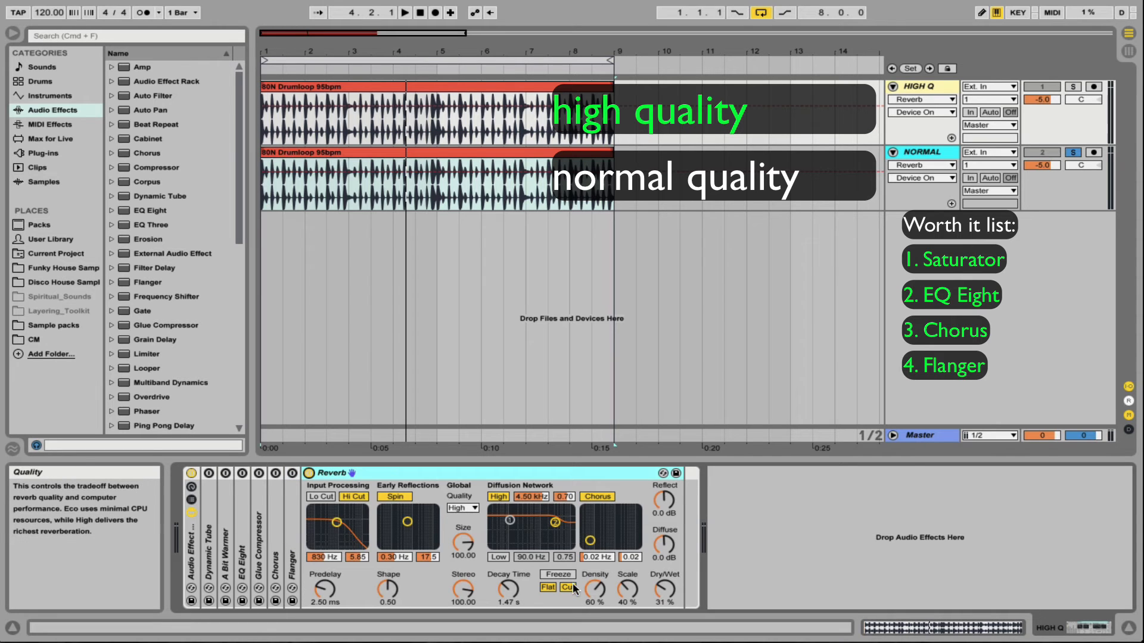
- Play the loop from the NORMAL track and compare the Reverb sound by alternating solo between HIGH Q and NORMAL
{"action": "left_click", "coordinate": [933, 152]}
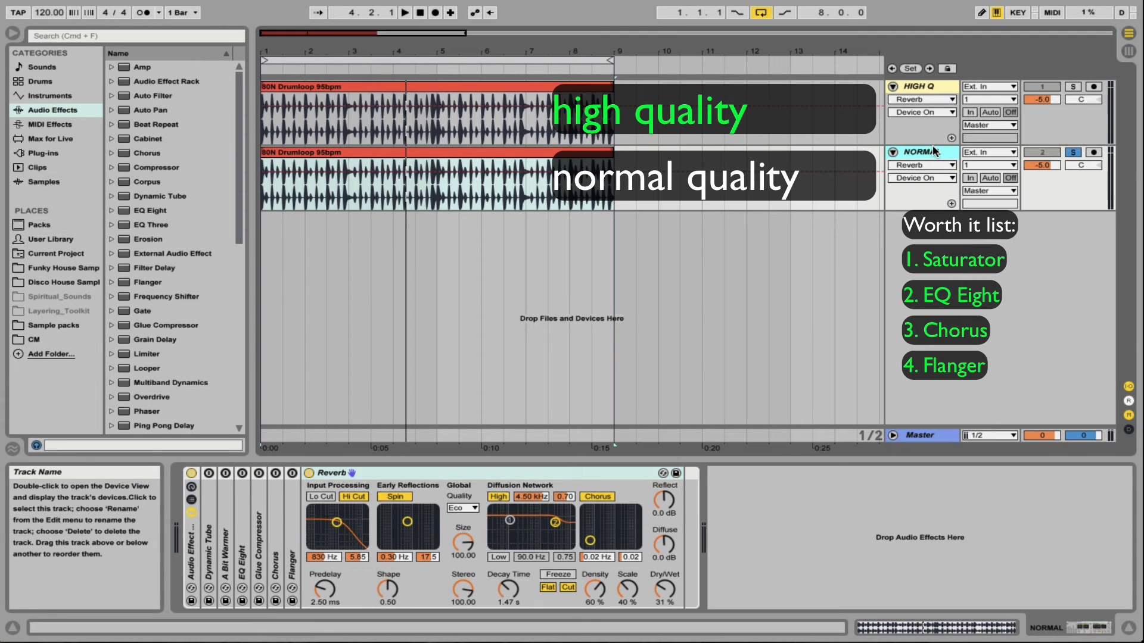
{"action": "key", "text": "space"}
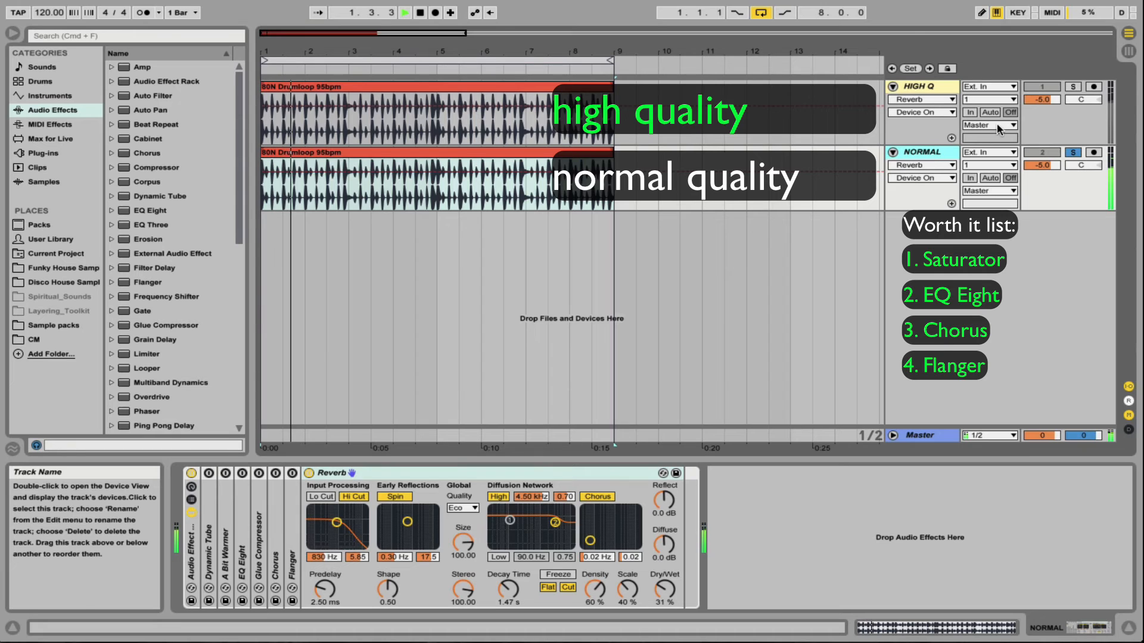
{"action": "left_click", "coordinate": [1073, 86]}
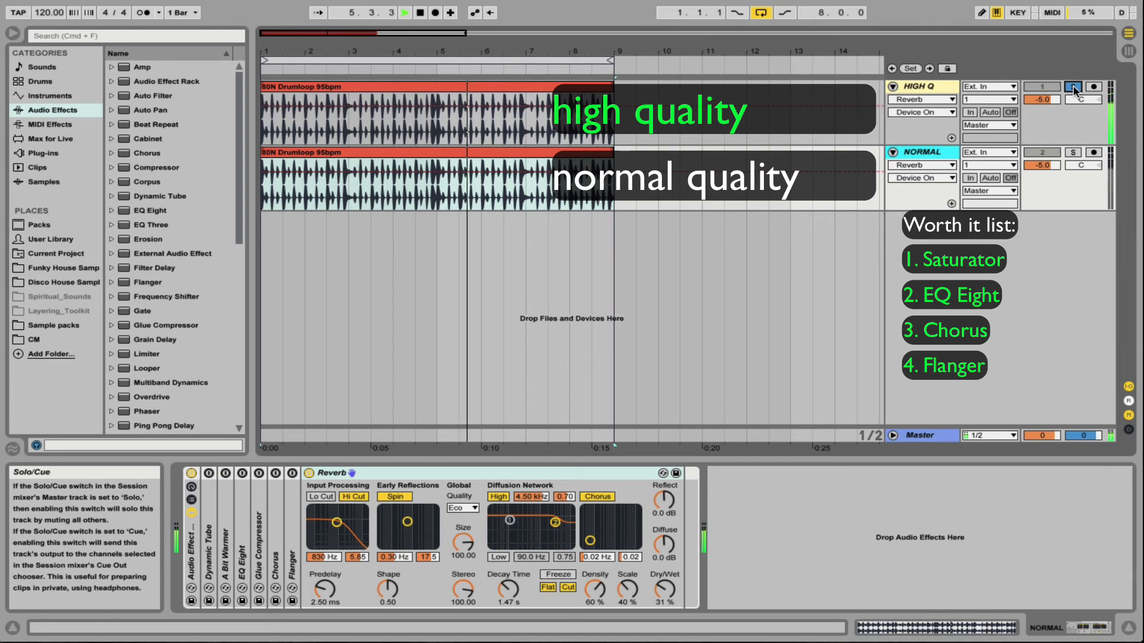
{"action": "left_click", "coordinate": [1074, 152]}
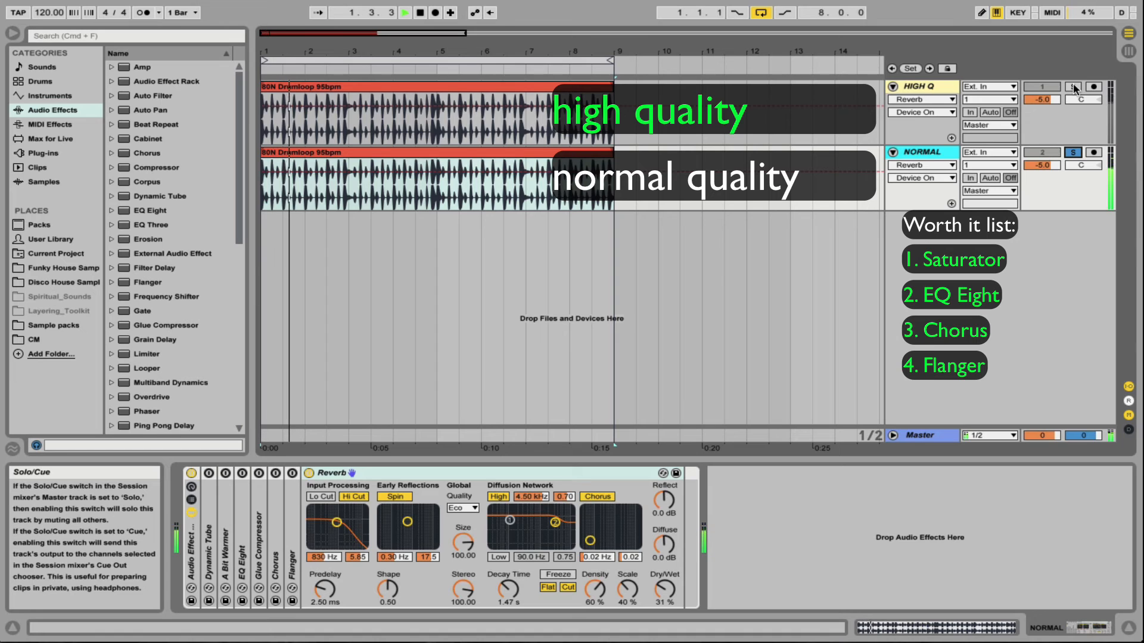
{"action": "left_click", "coordinate": [1074, 86]}
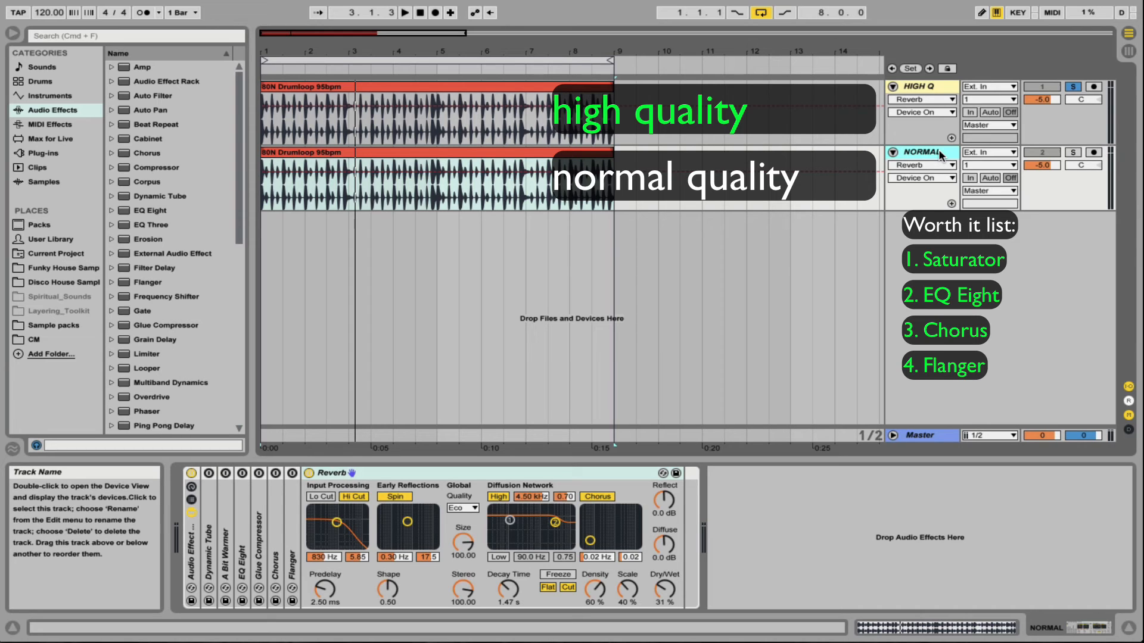
- Check the Reverb on HIGH Q and NORMAL, replay the loop starting with NORMAL soloed, and switch solo between the tracks again
{"action": "left_click", "coordinate": [914, 87], "text": "shift"}
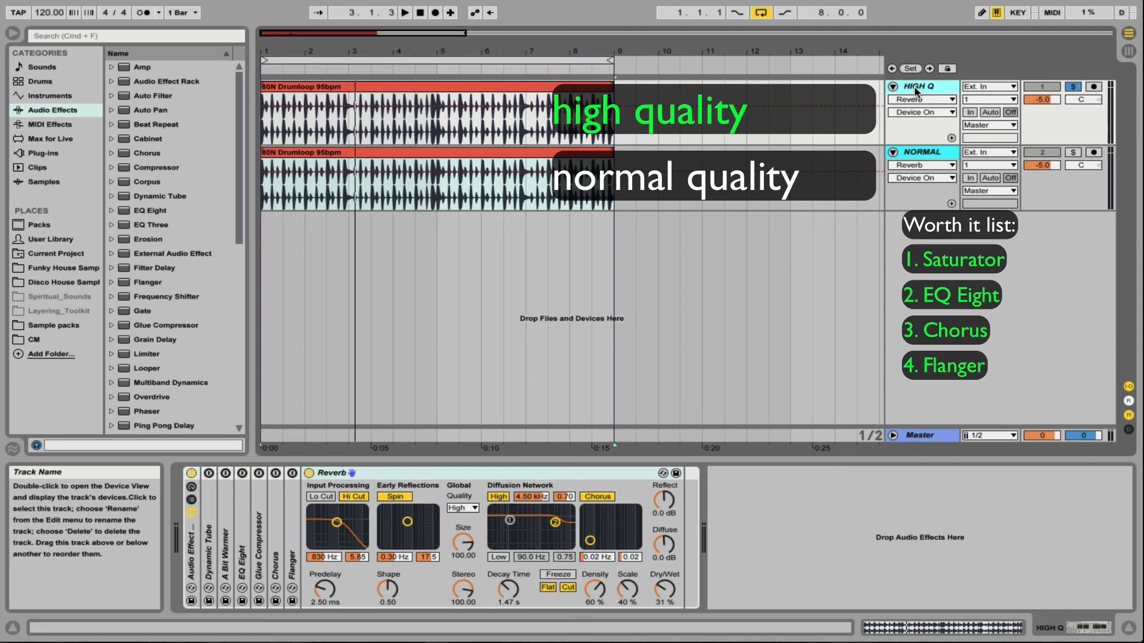
{"action": "left_click", "coordinate": [918, 152]}
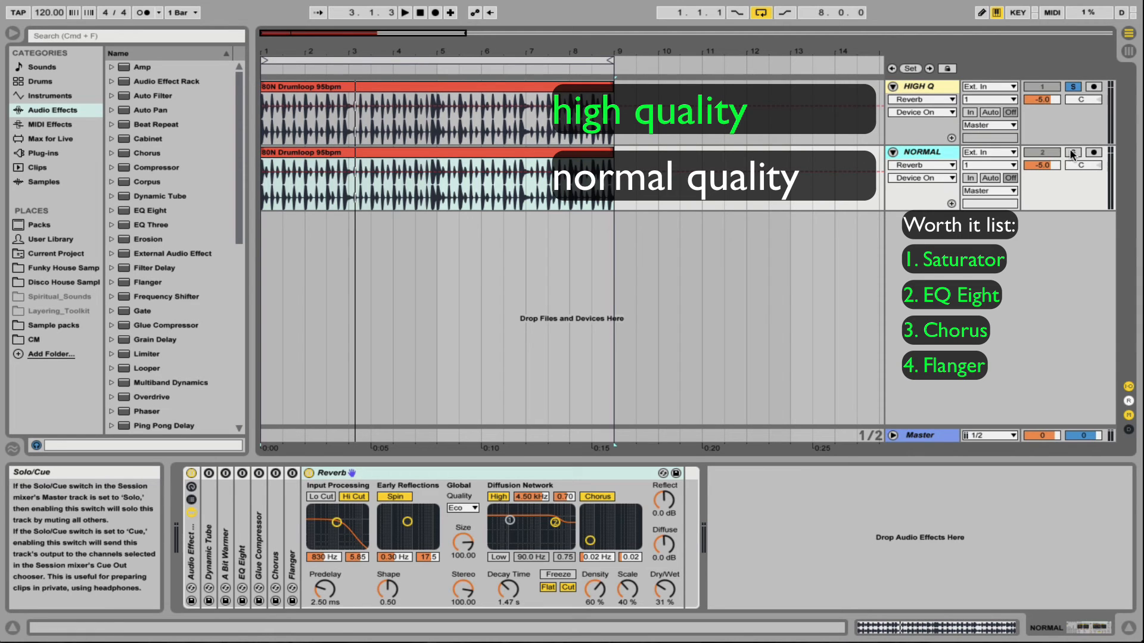
{"action": "left_click", "coordinate": [1070, 153]}
{"action": "key", "text": "space"}
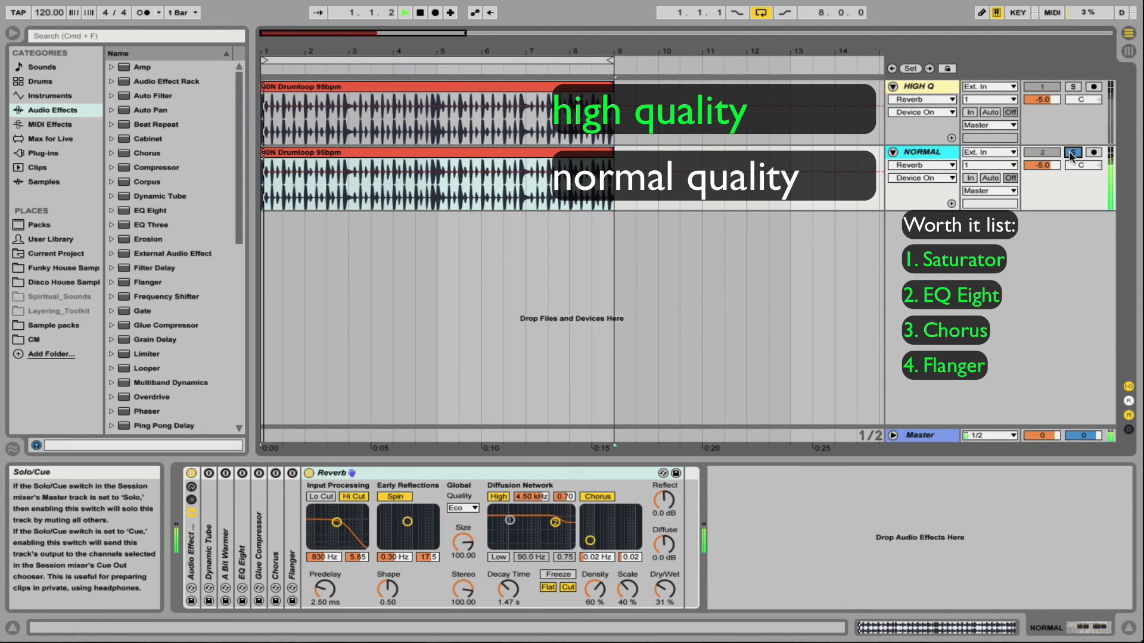
{"action": "left_click", "coordinate": [1074, 87]}
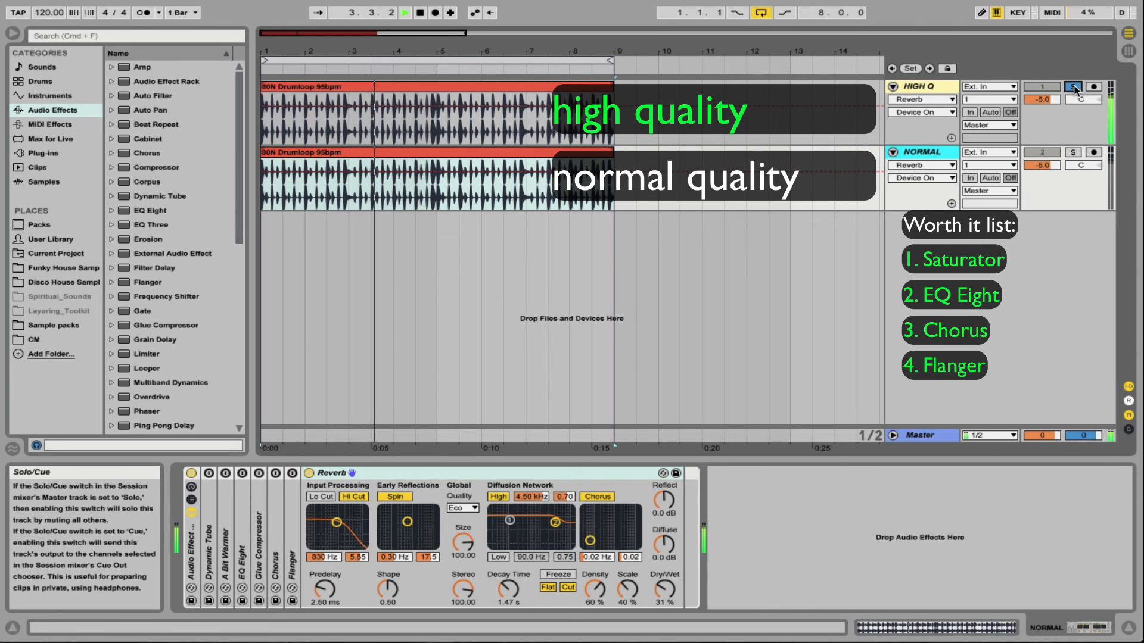
{"action": "left_click", "coordinate": [1072, 152]}
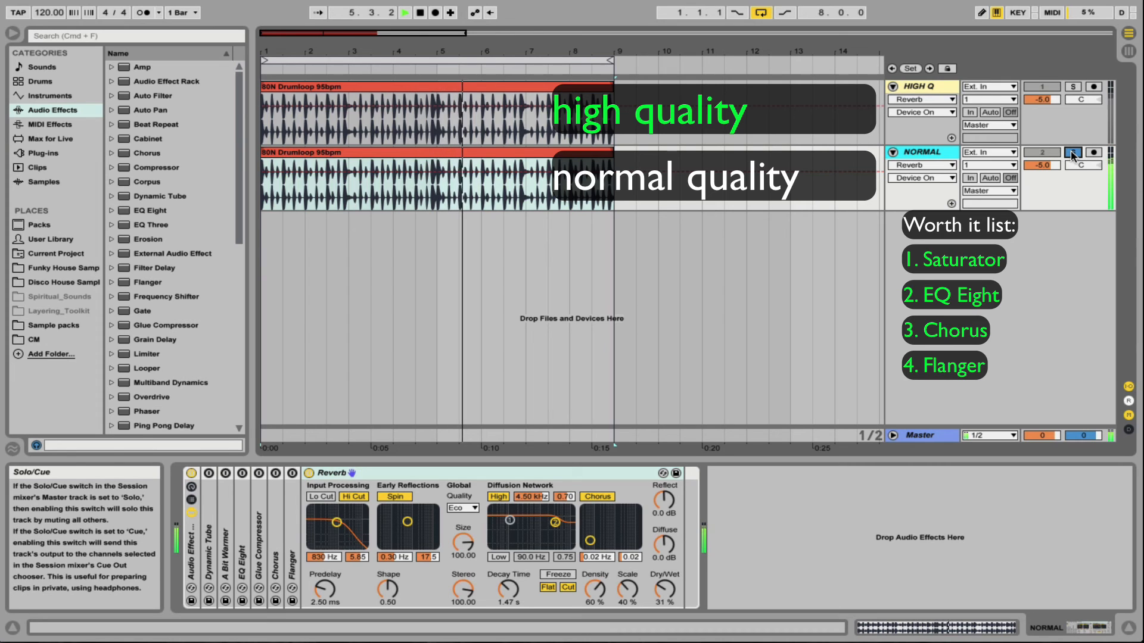
{"action": "left_click", "coordinate": [1073, 87]}
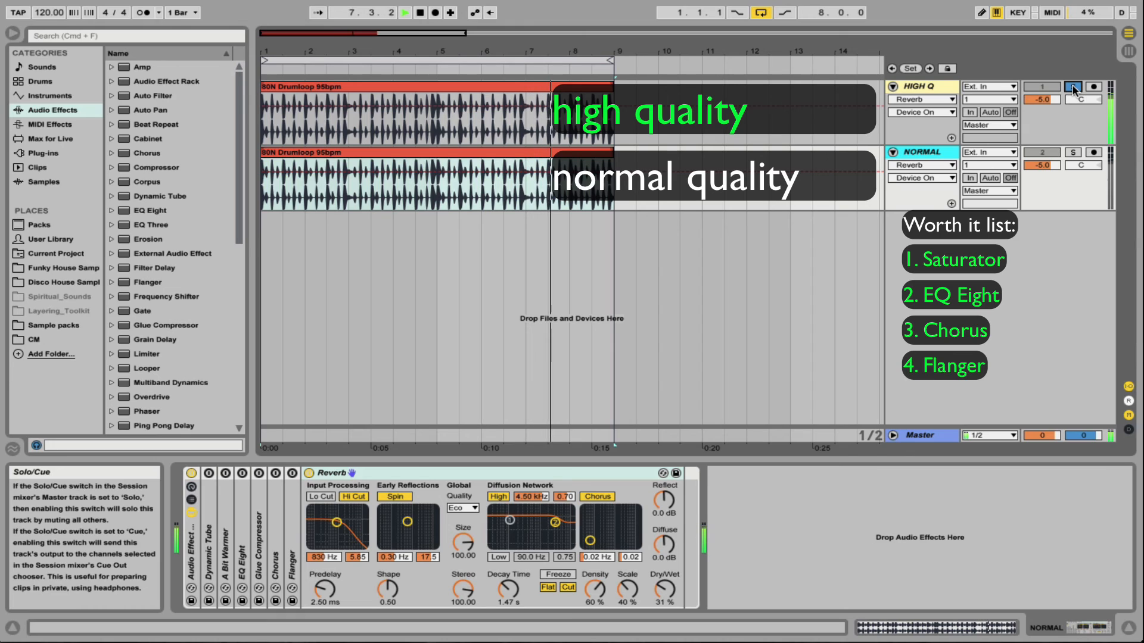
{"action": "key", "text": "space"}
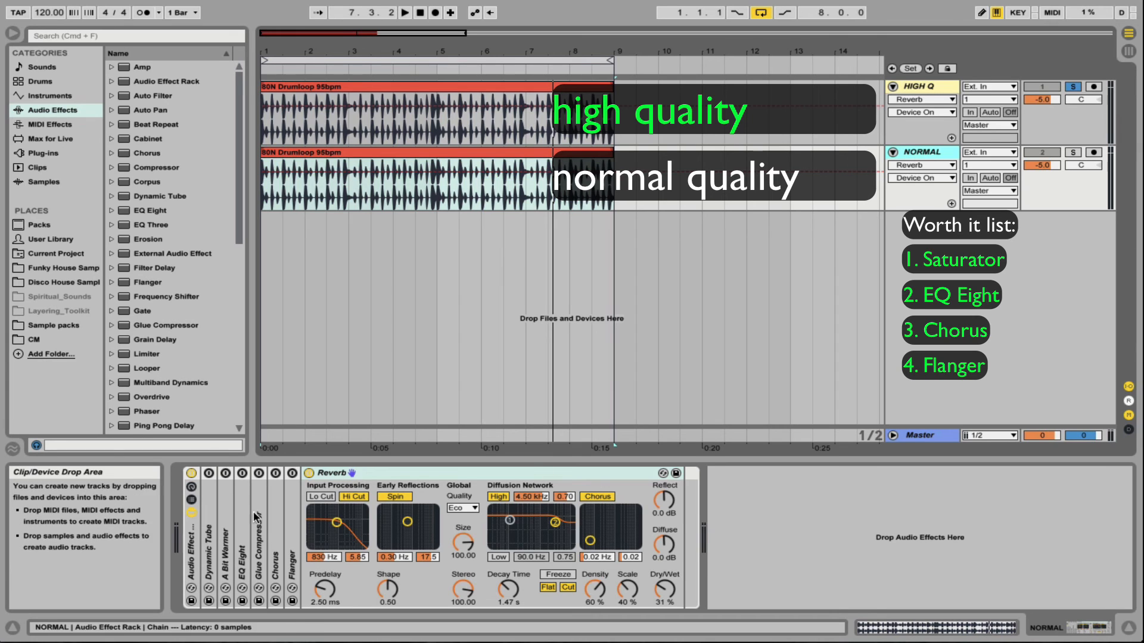
- Set the Reverb's Quality to High on the NORMAL track
{"action": "left_click", "coordinate": [402, 469]}
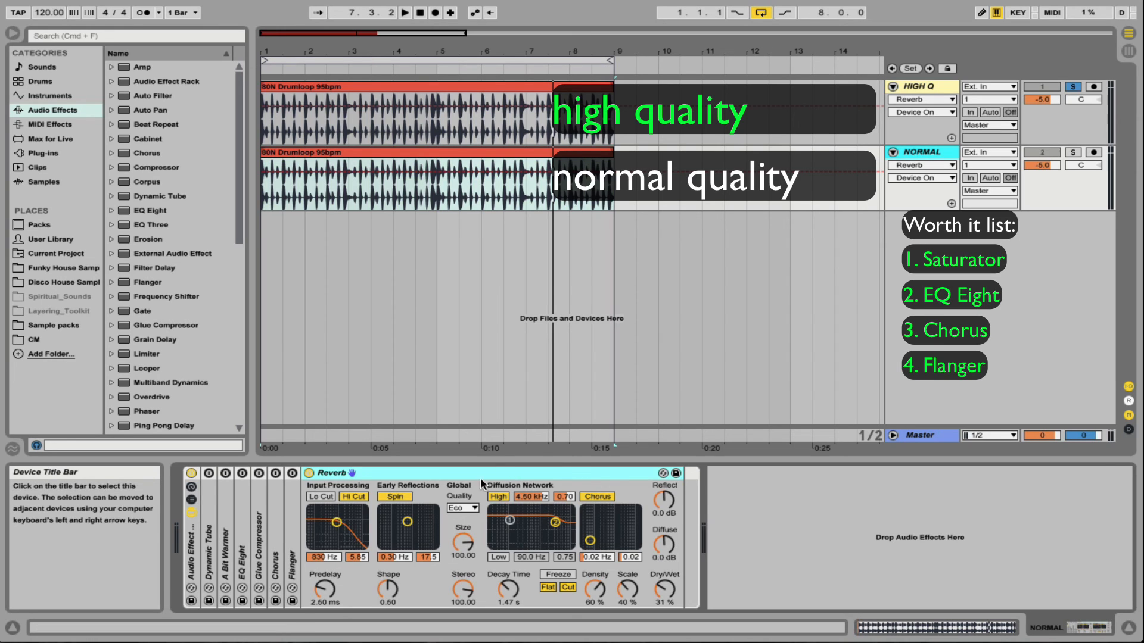
{"action": "left_click", "coordinate": [473, 508]}
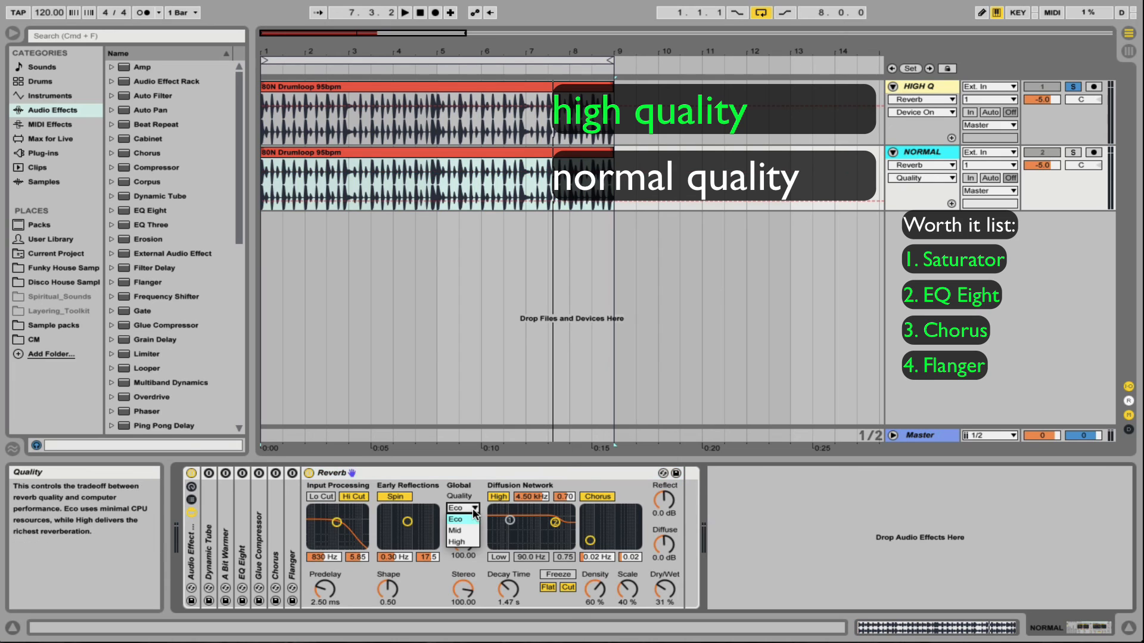
{"action": "left_click", "coordinate": [468, 538]}
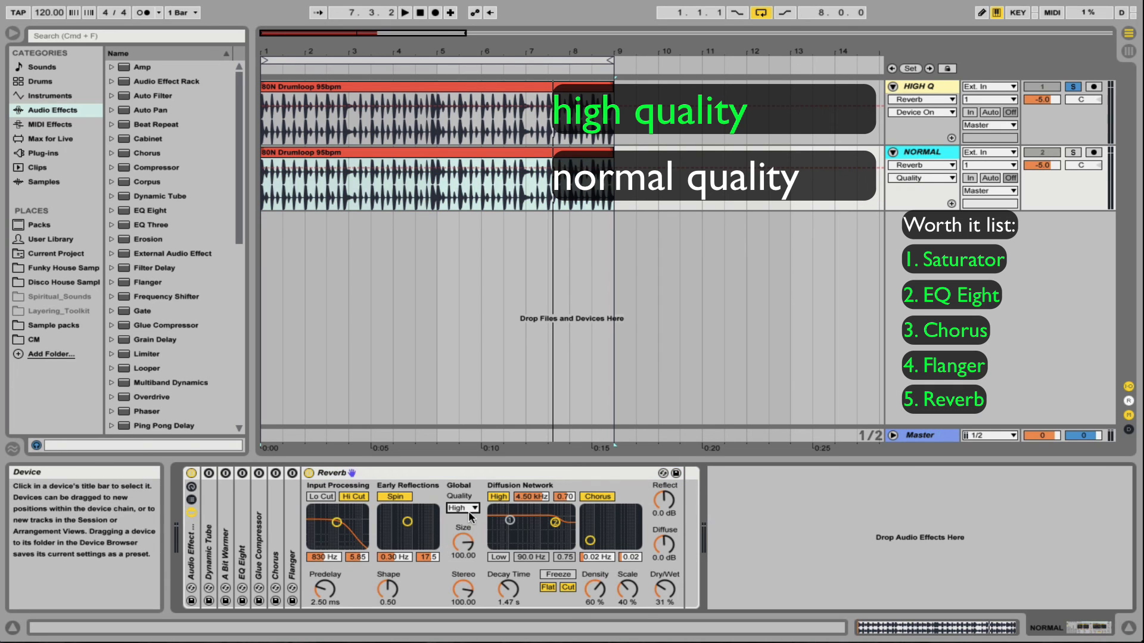
{"action": "left_click", "coordinate": [434, 472]}
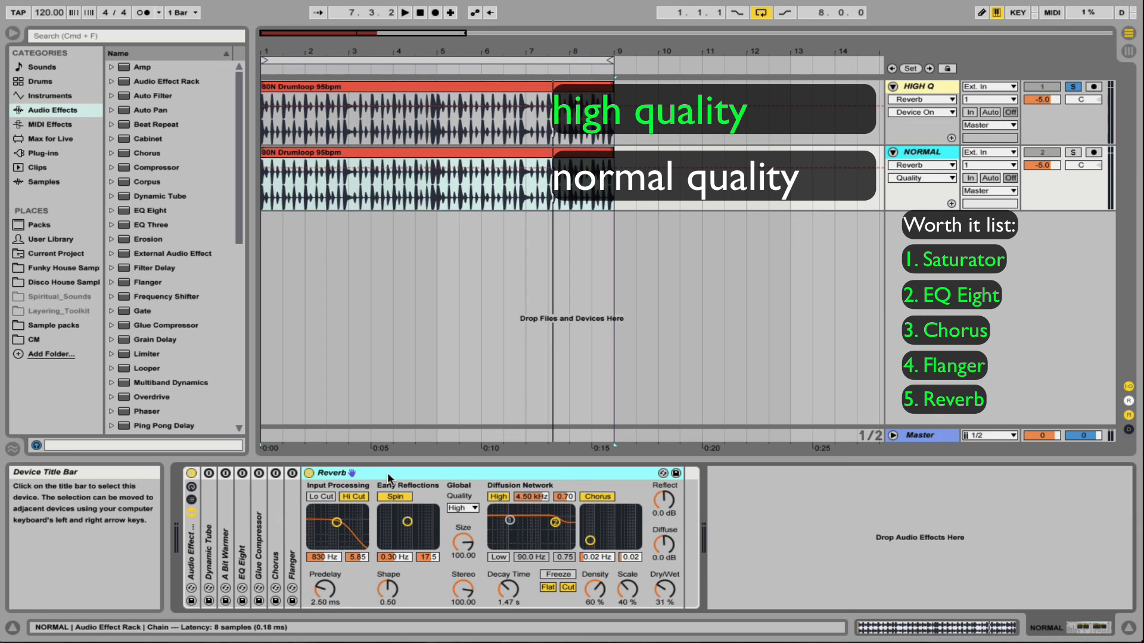
{"action": "right_click", "coordinate": [435, 469]}
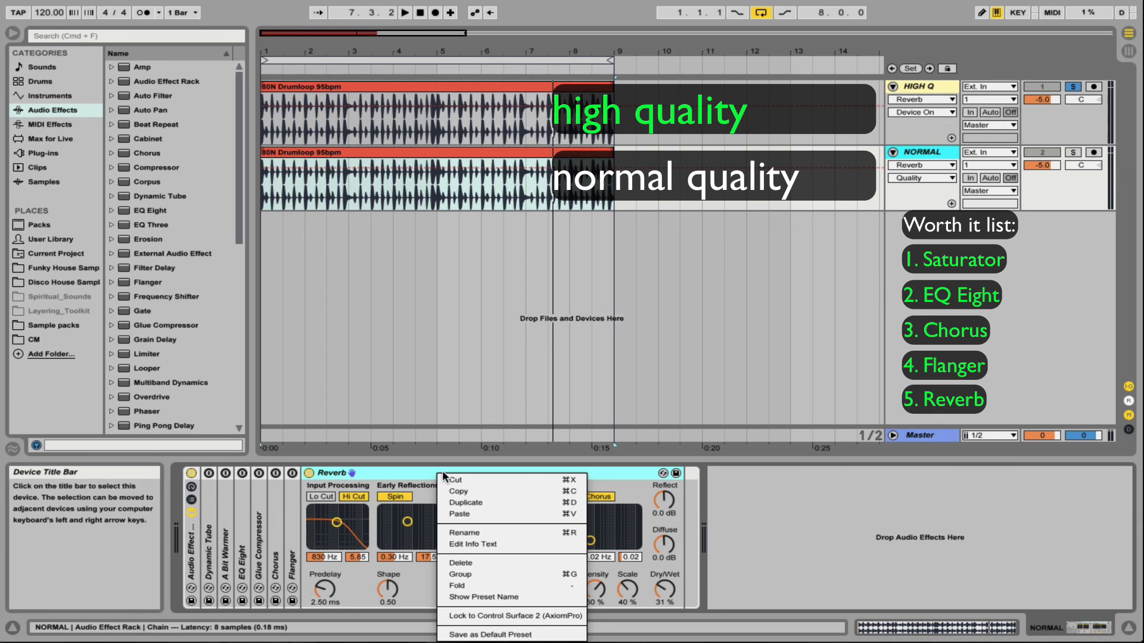
{"action": "left_click", "coordinate": [403, 475]}
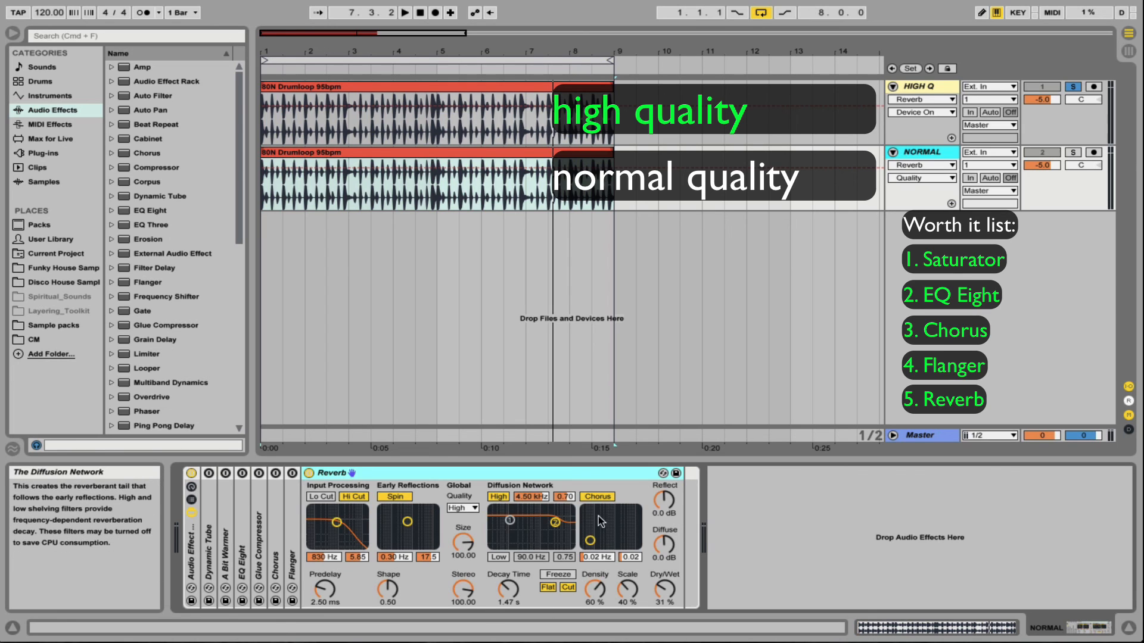
{"action": "right_click", "coordinate": [377, 473]}
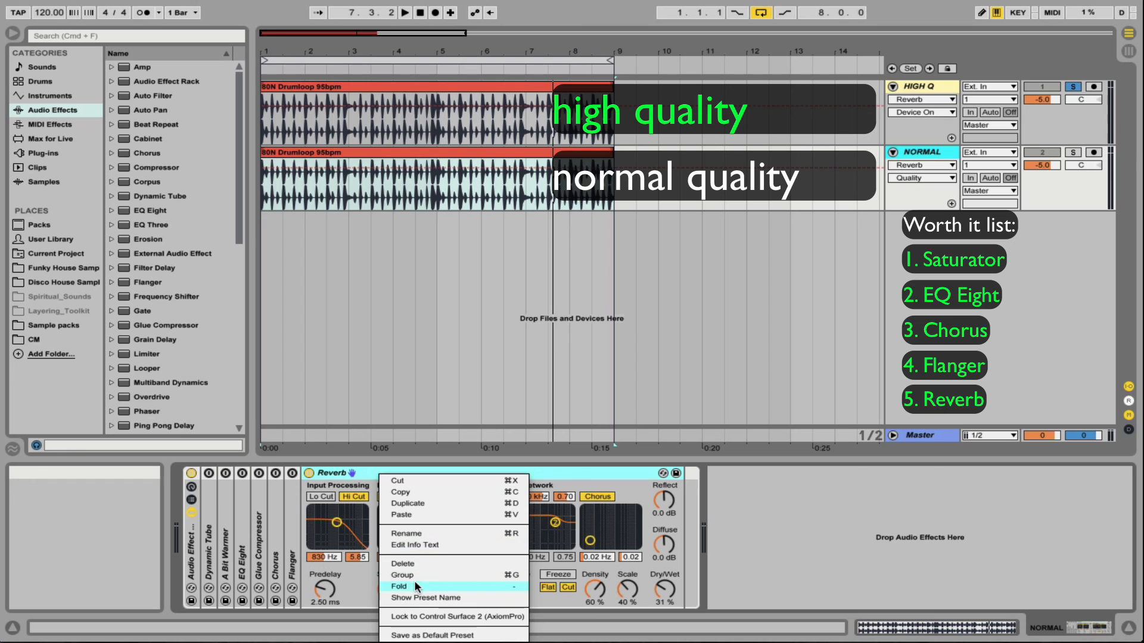
{"action": "left_click", "coordinate": [621, 467]}
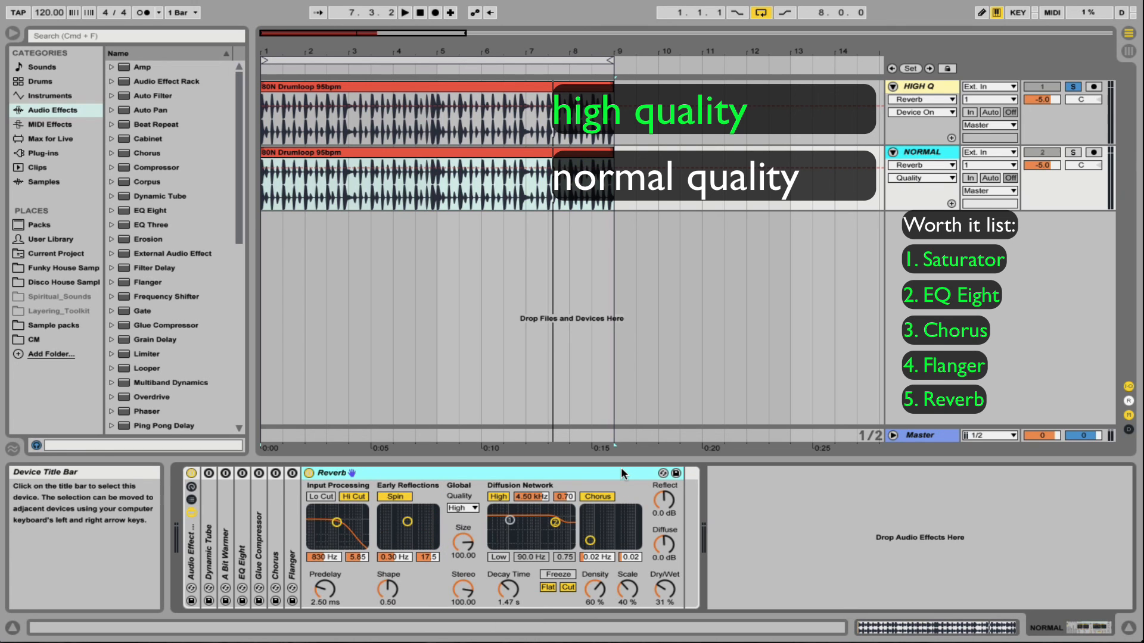